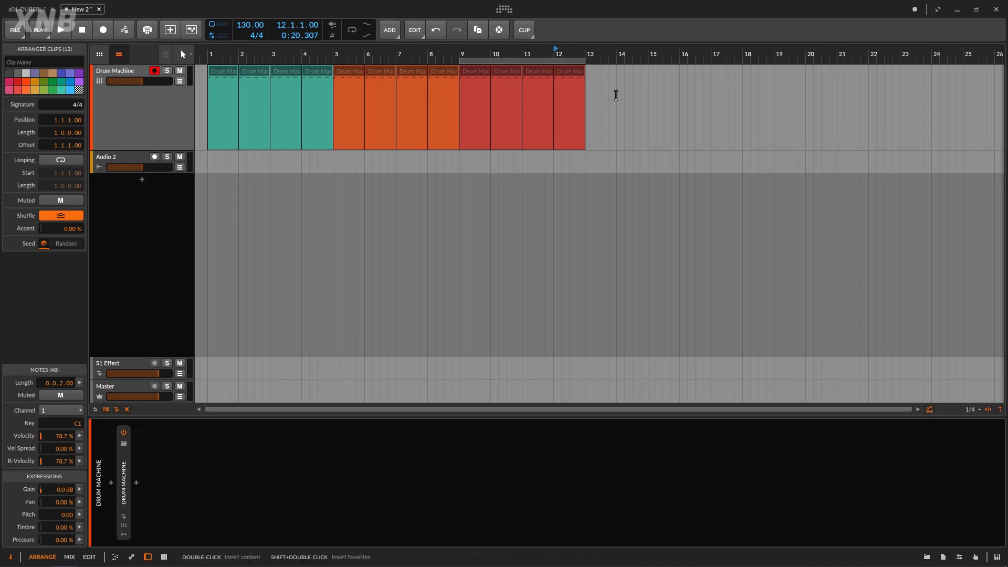
Step: Draw a loop region over bars 1 to 4, covering the teal clips on the Drum Machine track
{"action": "left_click", "coordinate": [150, 104]}
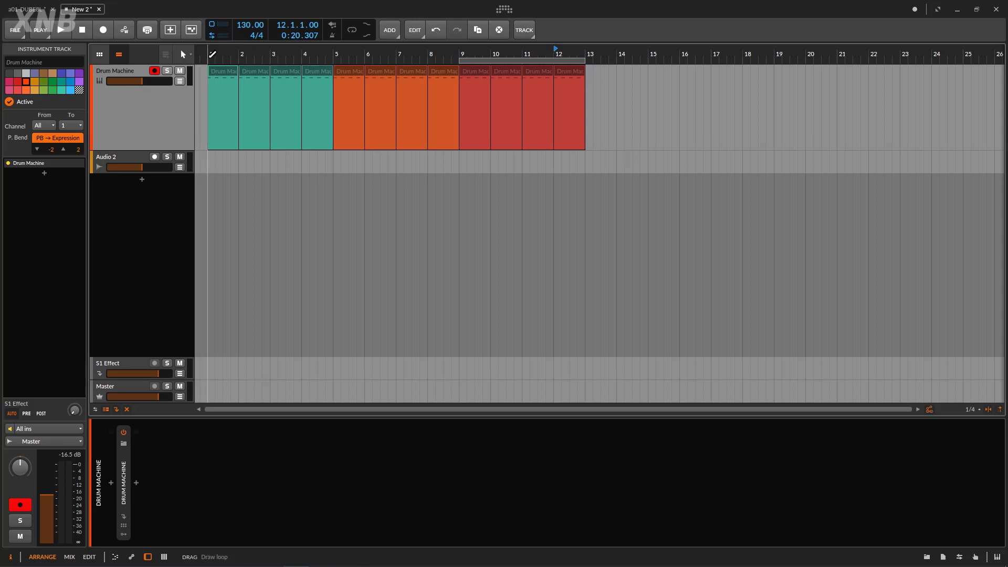
{"action": "left_click_drag", "start_coordinate": [212, 53], "coordinate": [333, 55]}
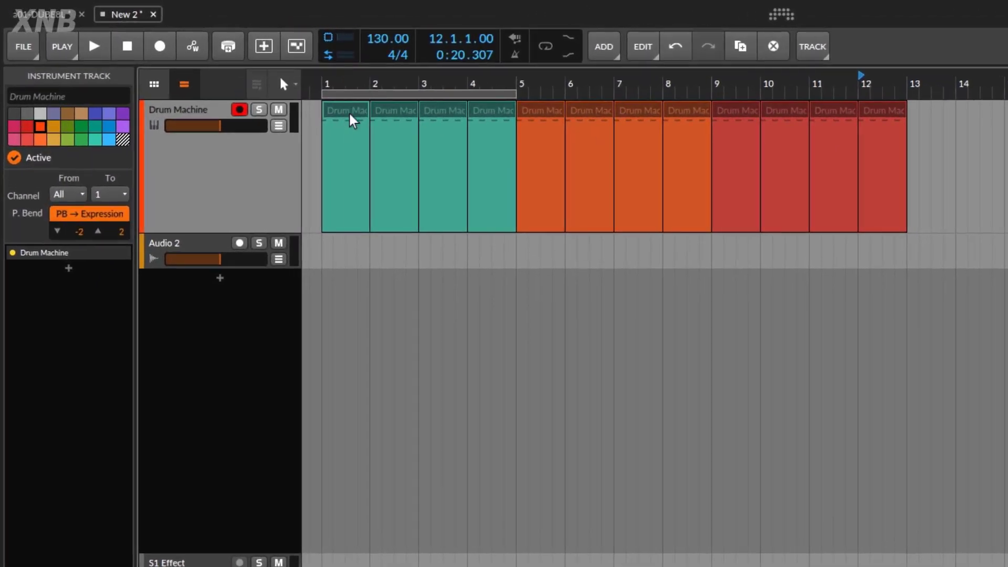
{"action": "left_click", "coordinate": [223, 73]}
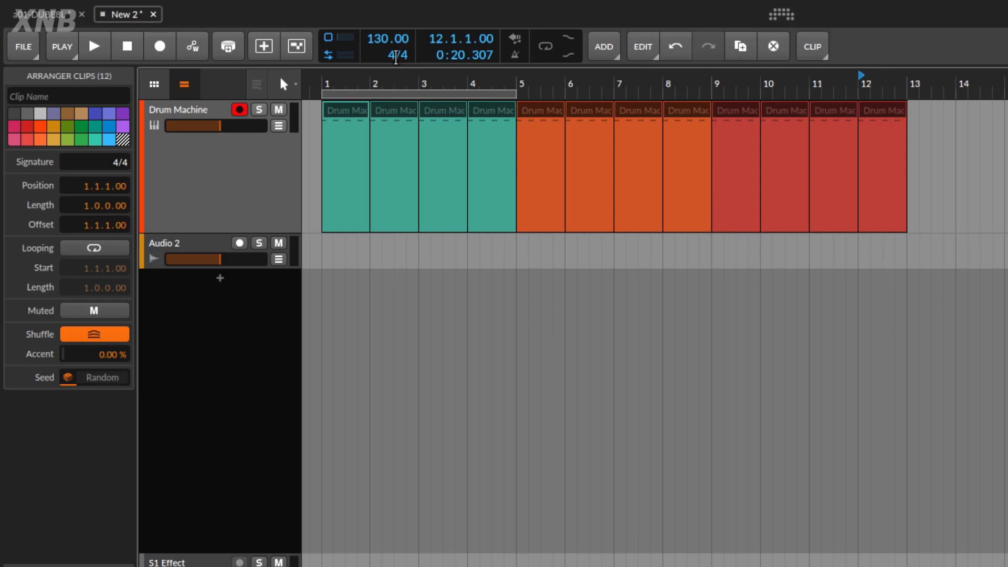
Step: Listen to the full Drum Machine arrangement from bar 1 until just past the last red clip
{"action": "left_click", "coordinate": [127, 46]}
{"action": "left_click", "coordinate": [95, 48]}
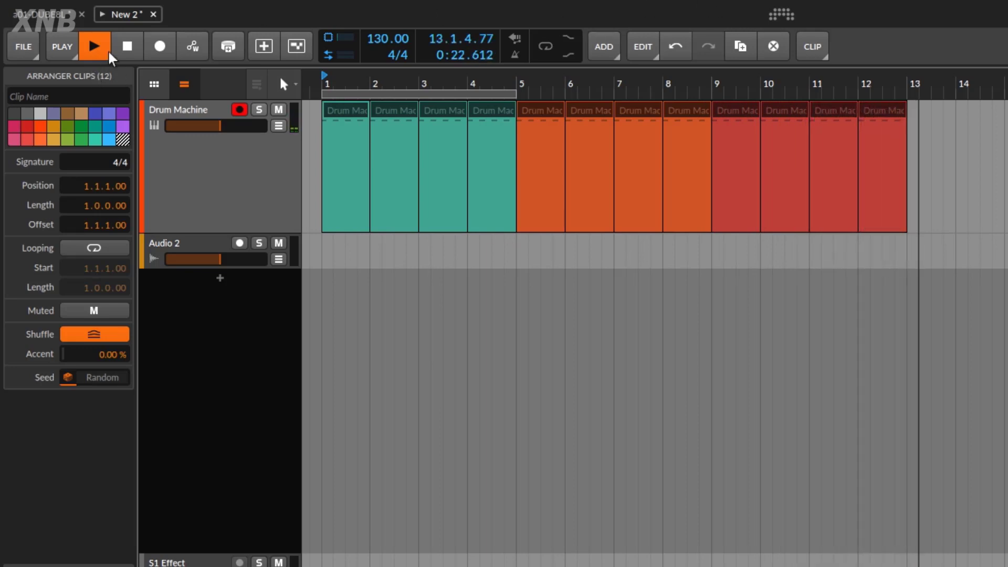
{"action": "key", "text": "space"}
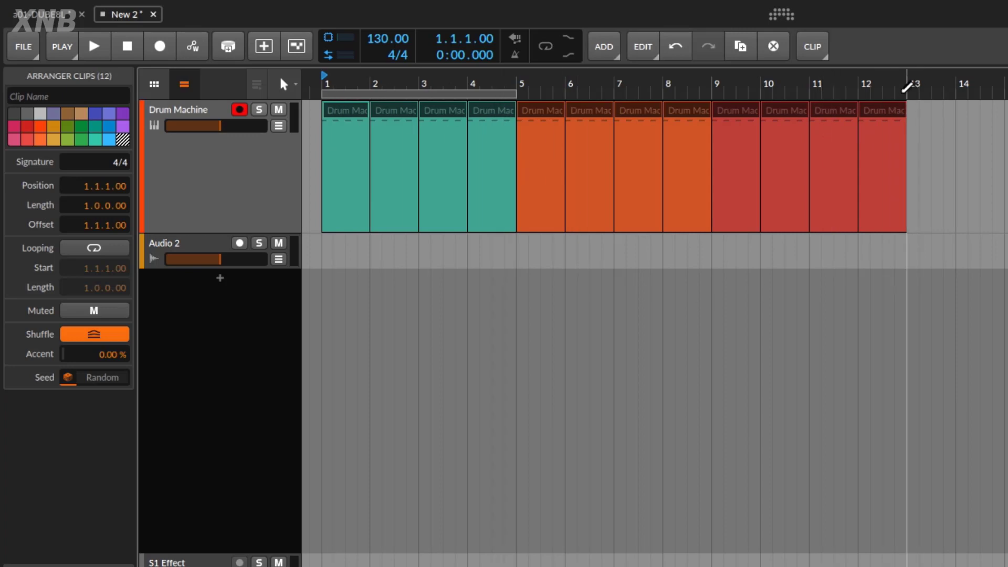
Step: Play briefly from bar 13, after the last clip, and audition the beginning from bar 1
{"action": "left_click", "coordinate": [912, 83]}
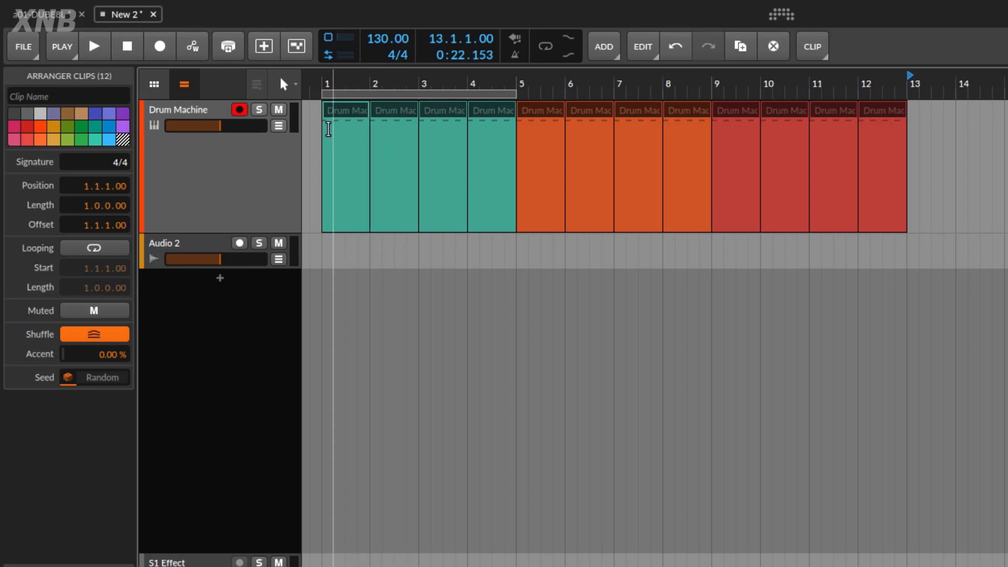
{"action": "left_click", "coordinate": [94, 46]}
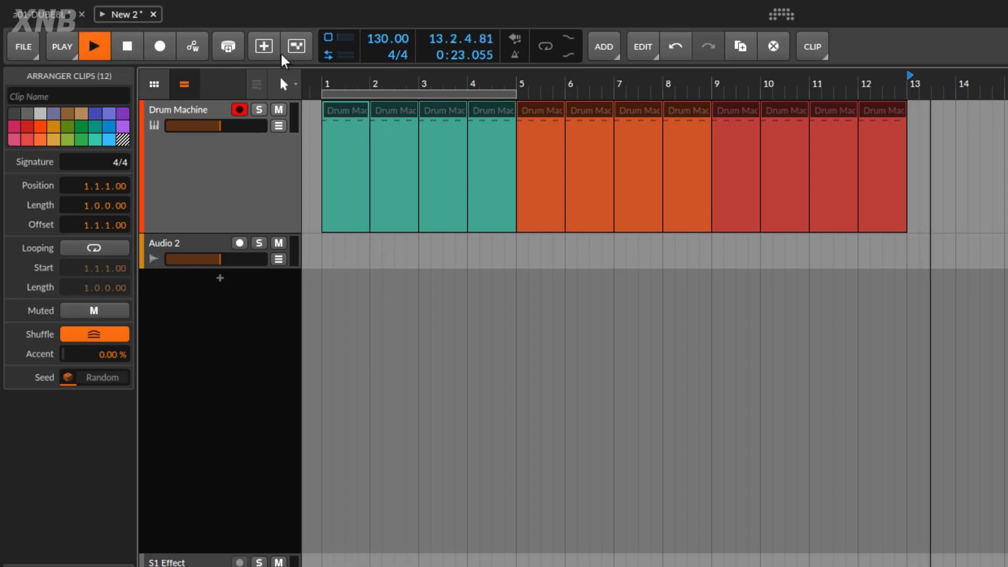
{"action": "left_click", "coordinate": [128, 47]}
{"action": "key", "text": "space"}
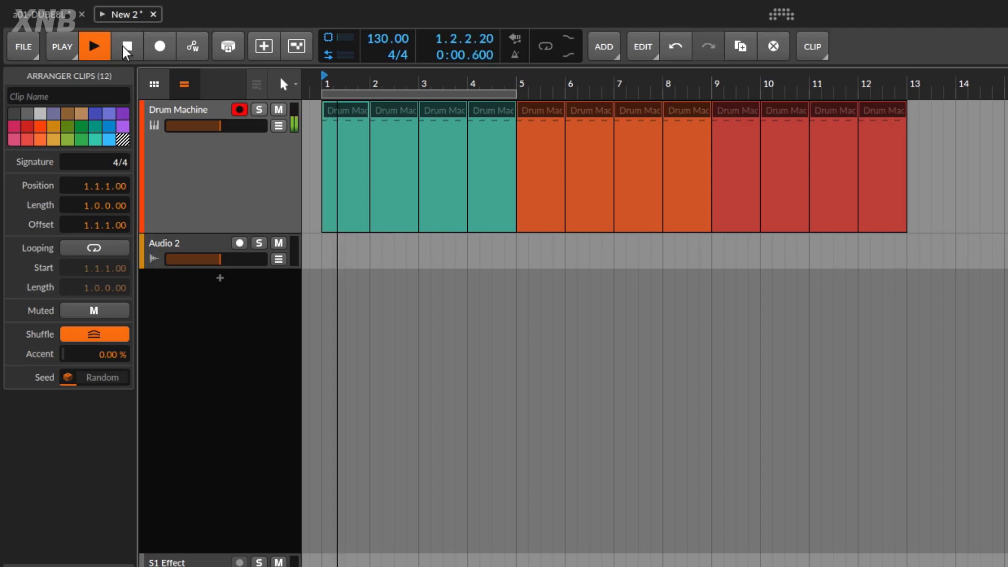
{"action": "left_click", "coordinate": [128, 47]}
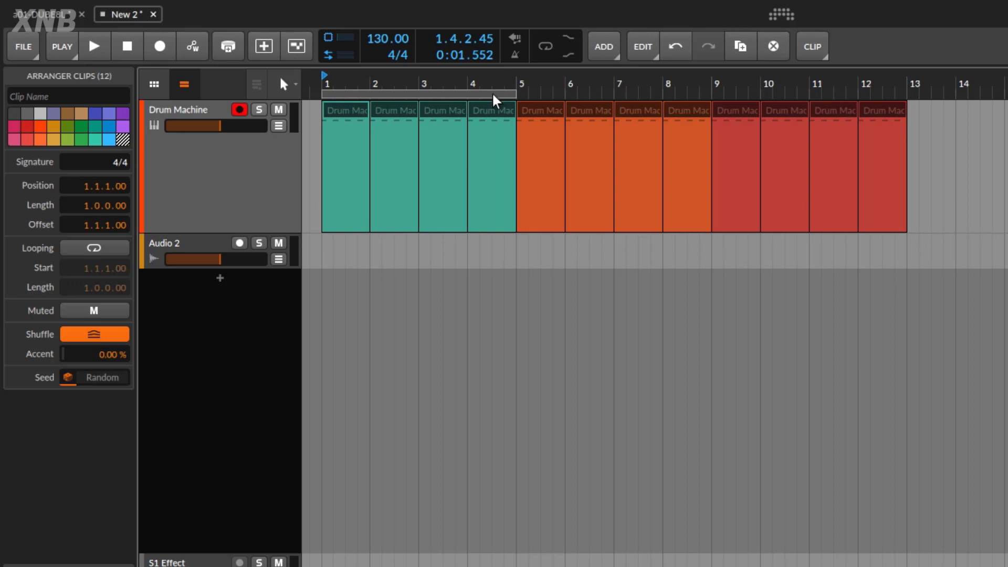
Step: Move the four-bar loop region first over the orange clips at bar 5, then over the red clips at bar 9
{"action": "left_click_drag", "start_coordinate": [494, 100], "coordinate": [681, 112]}
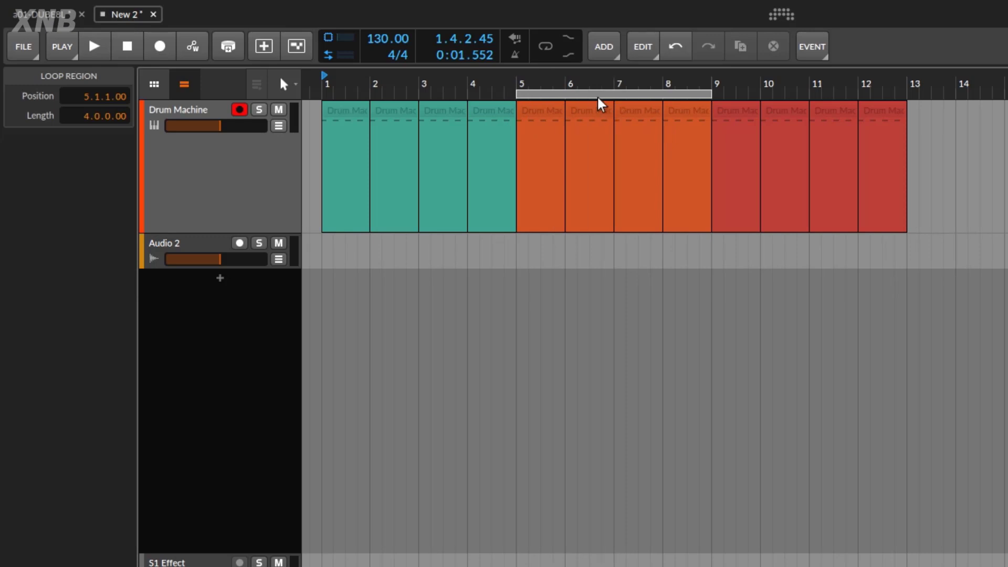
{"action": "left_click_drag", "start_coordinate": [601, 103], "coordinate": [796, 105]}
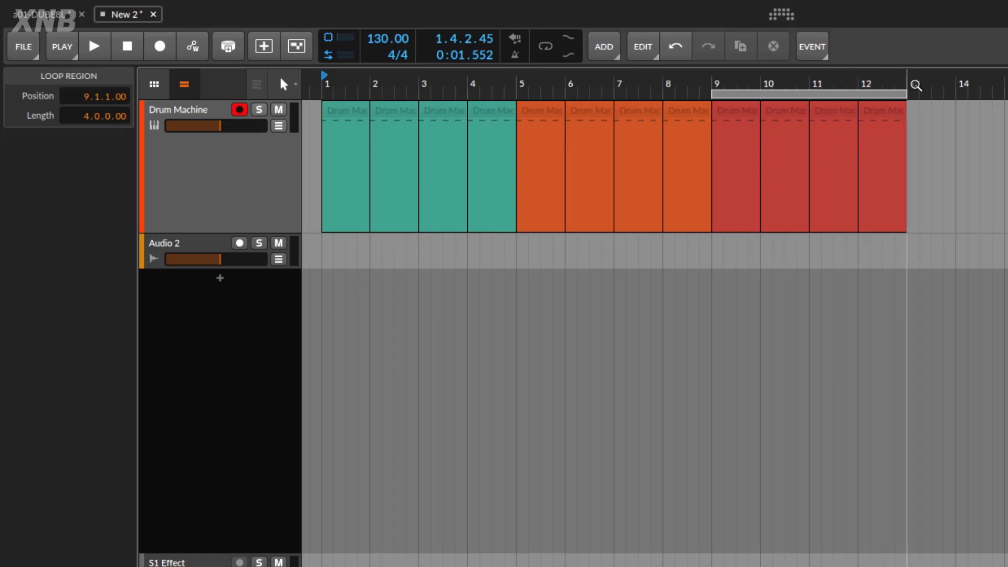
Step: Audition the transition point at bar 13, right after the red clips, and stop playback
{"action": "left_click", "coordinate": [908, 84]}
{"action": "key", "text": "space"}
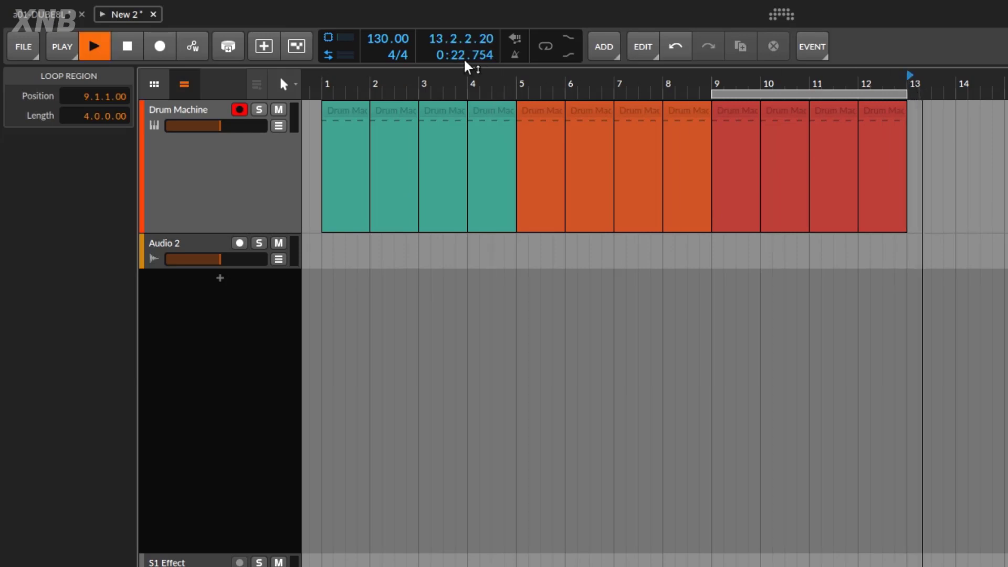
{"action": "left_click", "coordinate": [127, 46]}
{"action": "left_click", "coordinate": [127, 46]}
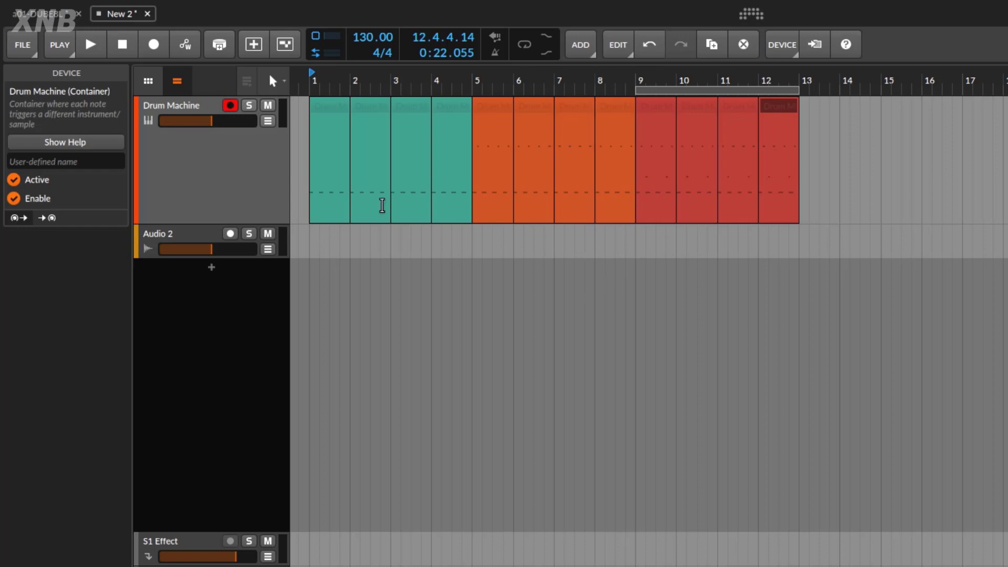
Step: Play the Drum Machine arrangement from the start through all three colour sections, then stop
{"action": "left_click", "coordinate": [115, 44]}
{"action": "left_click", "coordinate": [90, 44]}
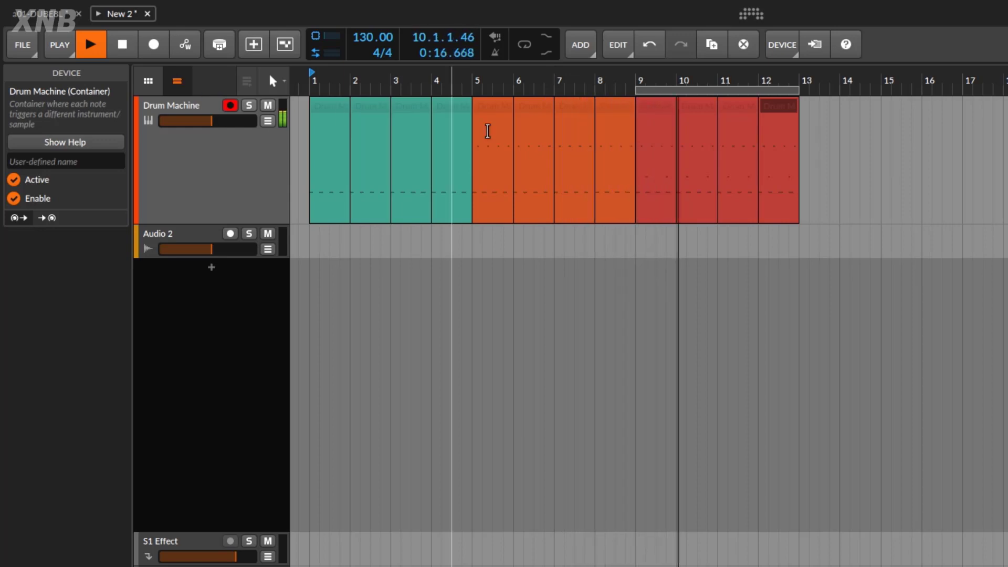
{"action": "left_click", "coordinate": [128, 48]}
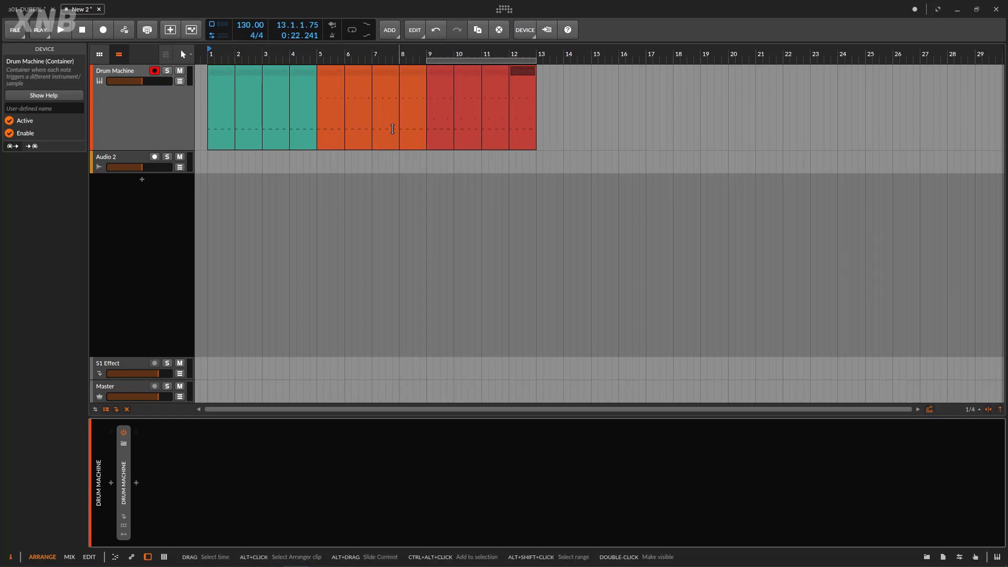
Step: Select the teal Drum Machine clip in bar 2 and listen to the arrangement from bar 1 into the red section
{"action": "left_click", "coordinate": [392, 129]}
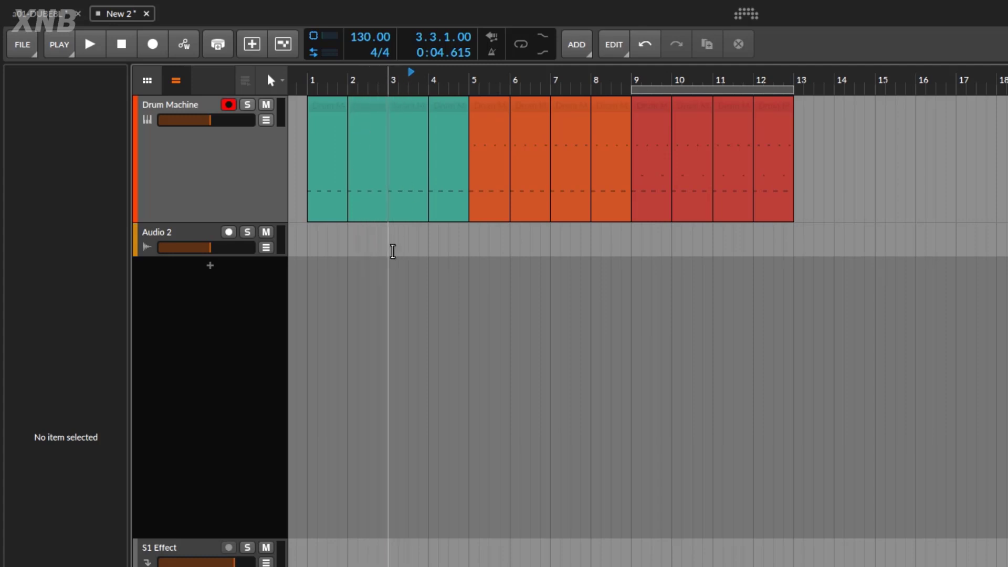
{"action": "left_click", "coordinate": [366, 210]}
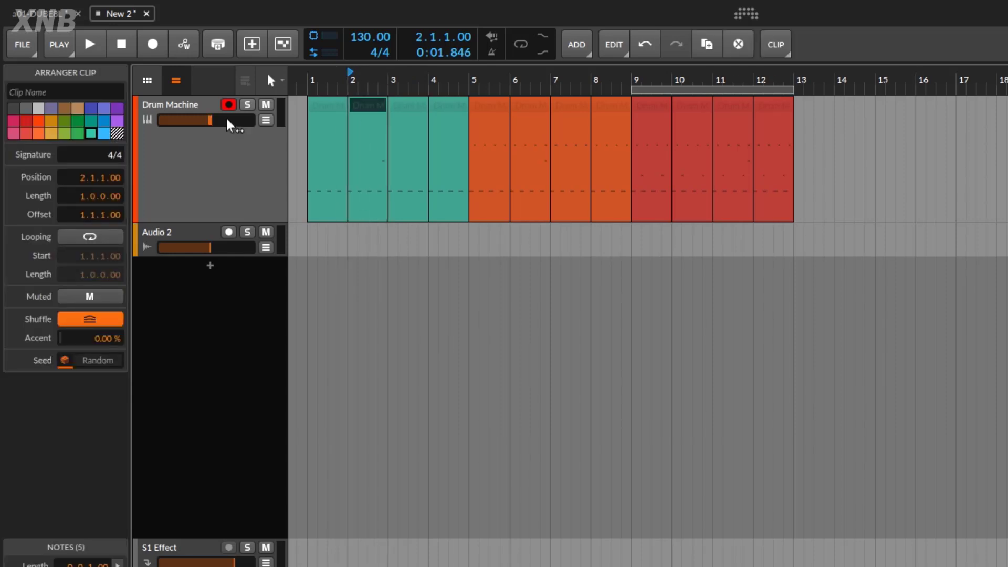
{"action": "left_click", "coordinate": [127, 46]}
{"action": "left_click", "coordinate": [98, 49]}
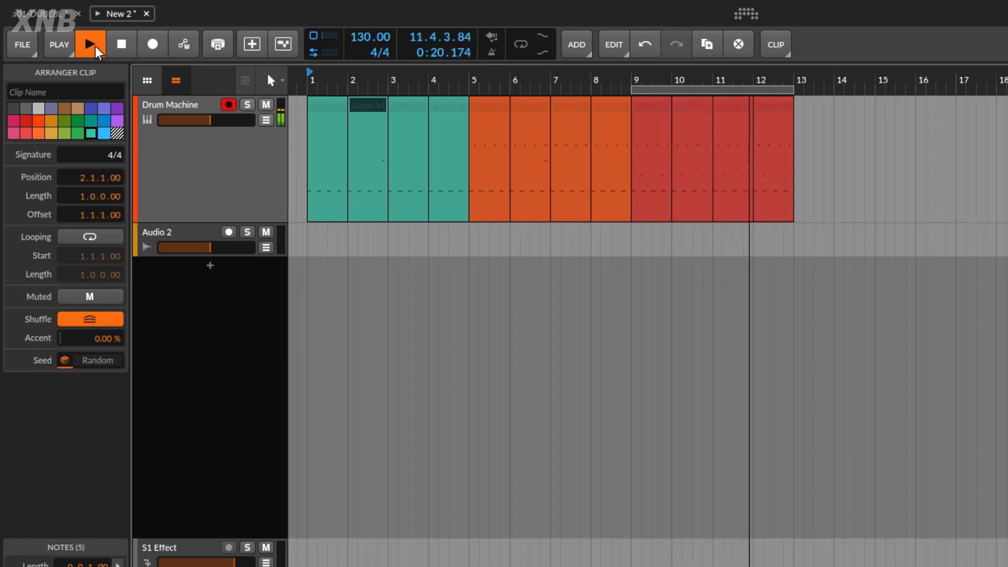
{"action": "left_click", "coordinate": [96, 46]}
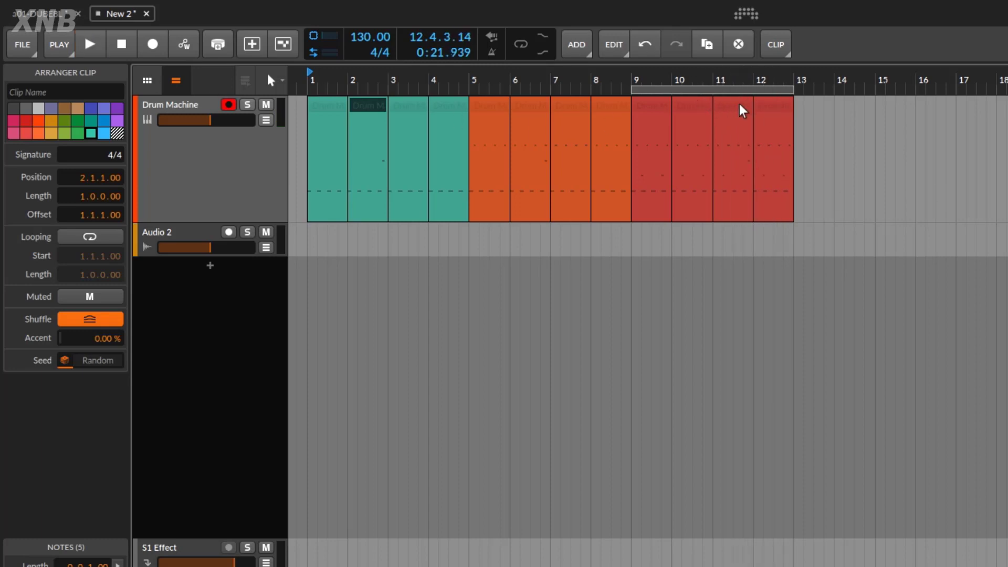
Step: Swap the red Drum Machine clips in bars 10 and 11, using the empty space at bar 13 as a temporary spot
{"action": "left_click_drag", "start_coordinate": [740, 103], "coordinate": [819, 118]}
{"action": "left_click_drag", "start_coordinate": [702, 104], "coordinate": [738, 112]}
{"action": "left_click_drag", "start_coordinate": [821, 110], "coordinate": [702, 113]}
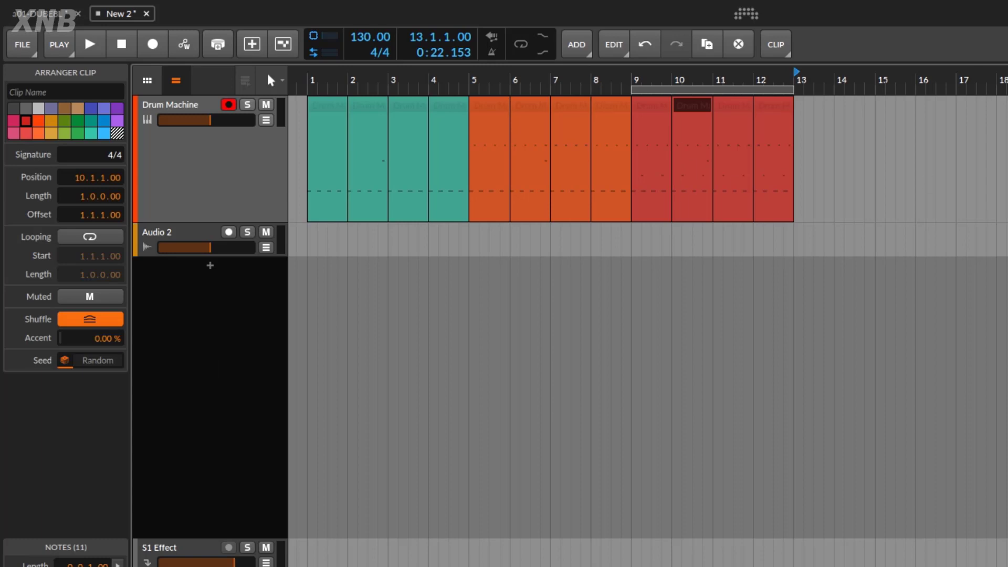
{"action": "key", "text": "d"}
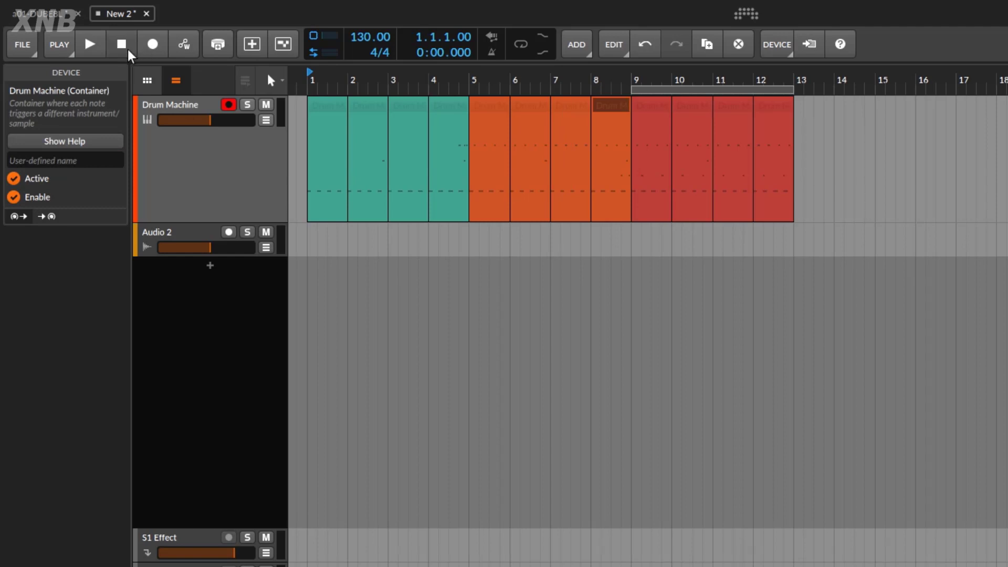
Step: Play the arrangement from the start into the red section, then open the teal Drum Machine clip in bar 4
{"action": "left_click", "coordinate": [89, 44]}
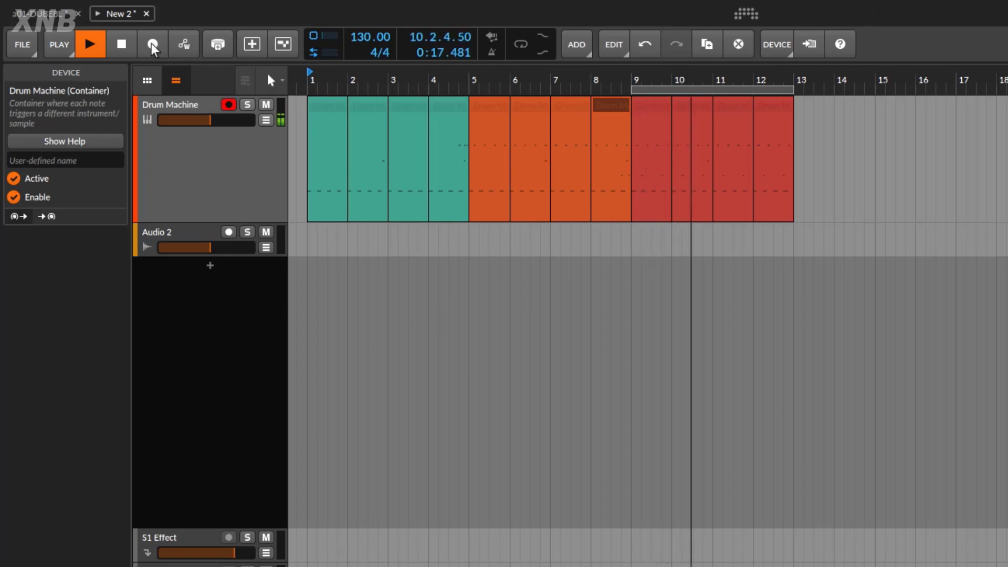
{"action": "left_click", "coordinate": [131, 46]}
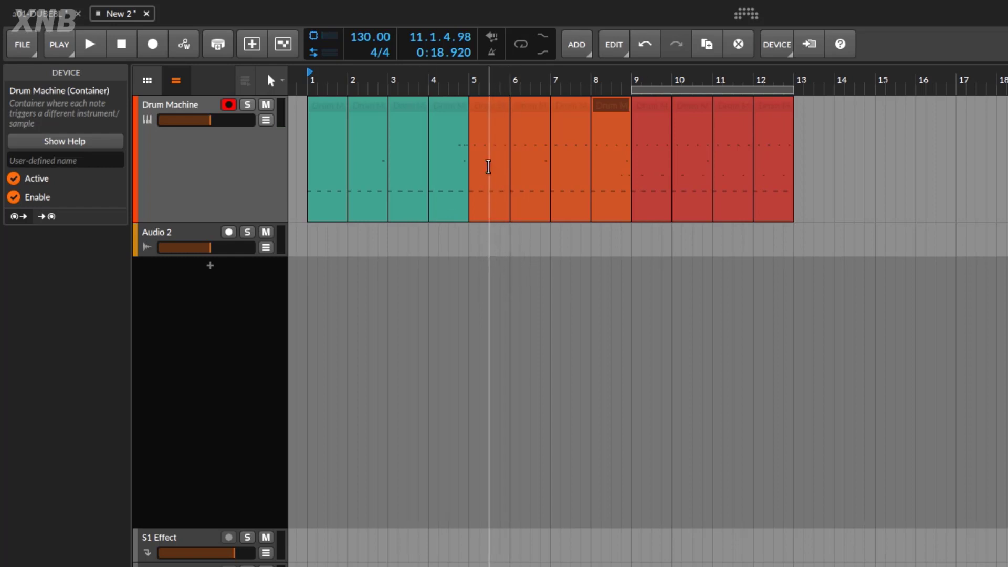
{"action": "left_click", "coordinate": [451, 110]}
{"action": "double_click", "coordinate": [451, 109]}
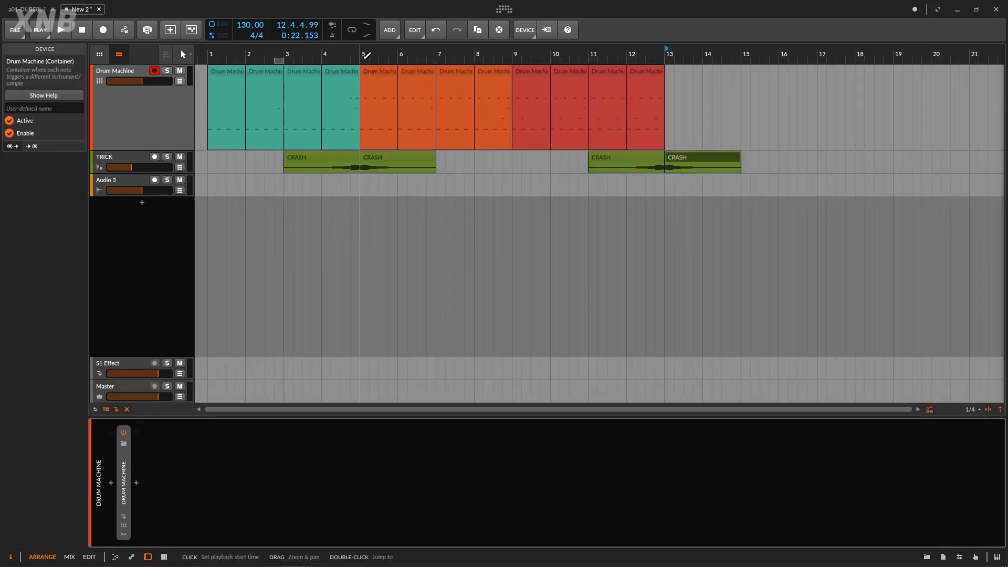
Step: Solo the TRICK track and listen to its CRASH clip from bar 5
{"action": "left_click", "coordinate": [168, 157]}
{"action": "left_click", "coordinate": [362, 53]}
{"action": "key", "text": "space"}
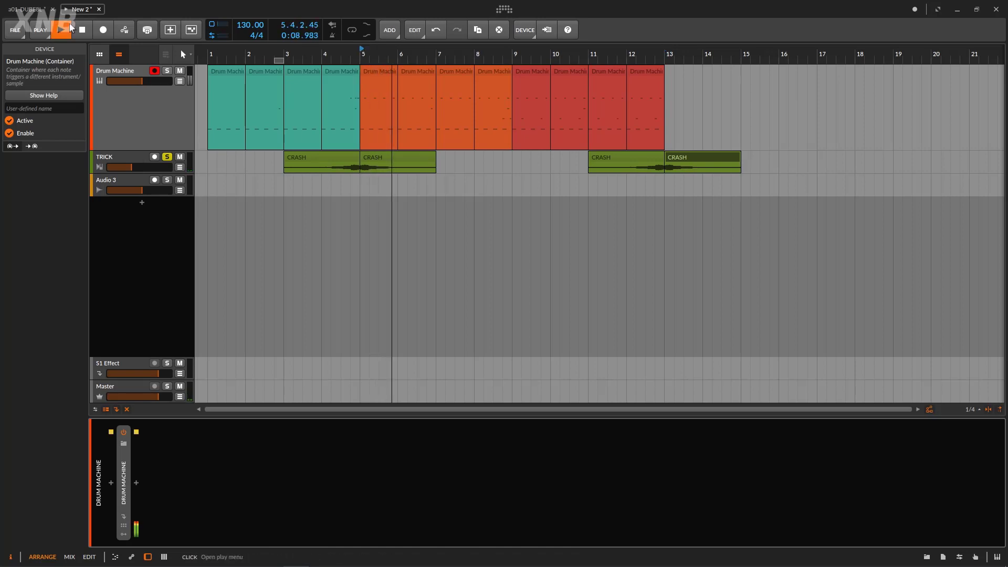
{"action": "left_click", "coordinate": [81, 30]}
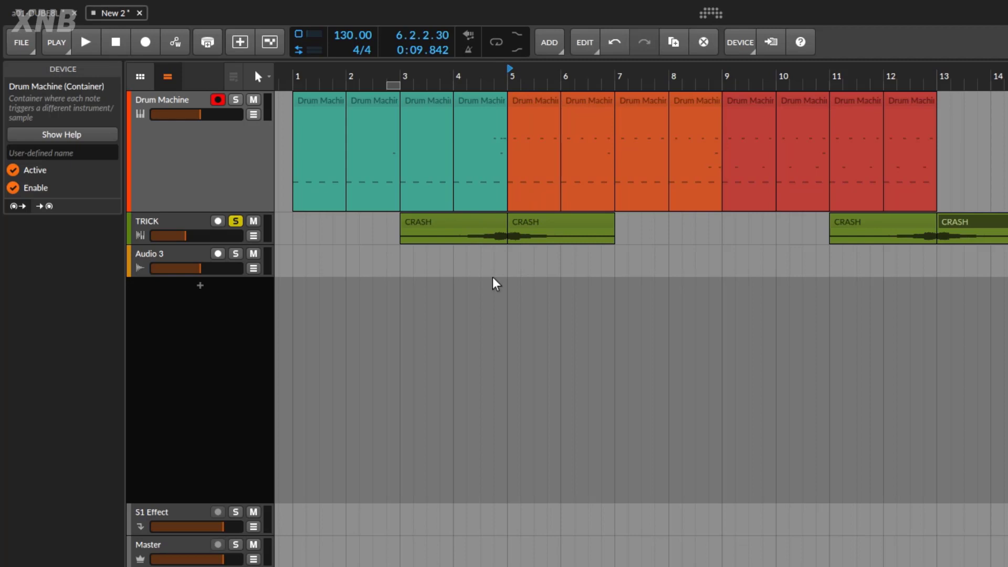
Step: Unsolo the TRICK track, disarm recording on the Drum Machine track, and play the arrangement from bar 1
{"action": "left_click", "coordinate": [236, 221]}
{"action": "left_click", "coordinate": [217, 99]}
{"action": "left_click", "coordinate": [115, 42]}
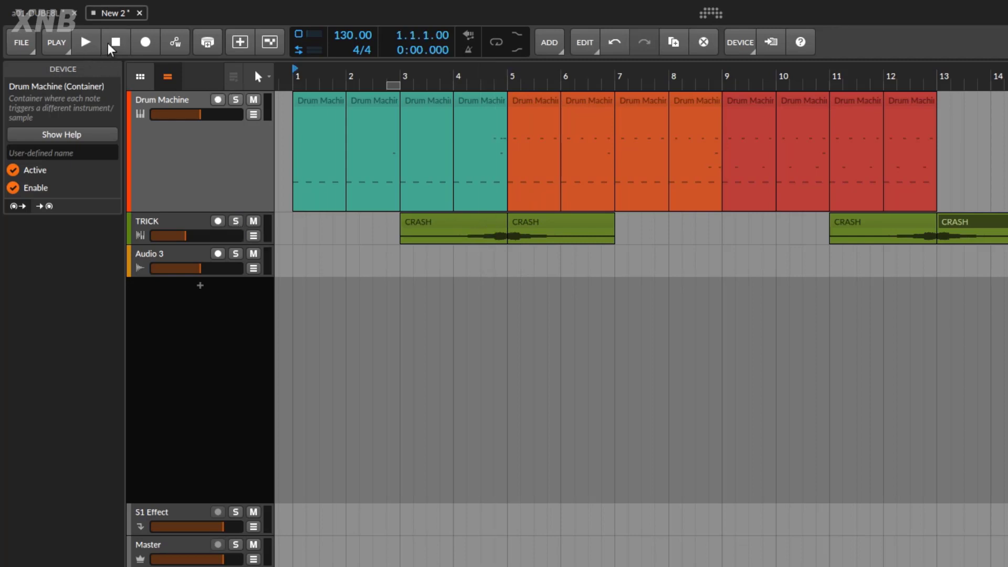
{"action": "left_click", "coordinate": [89, 45]}
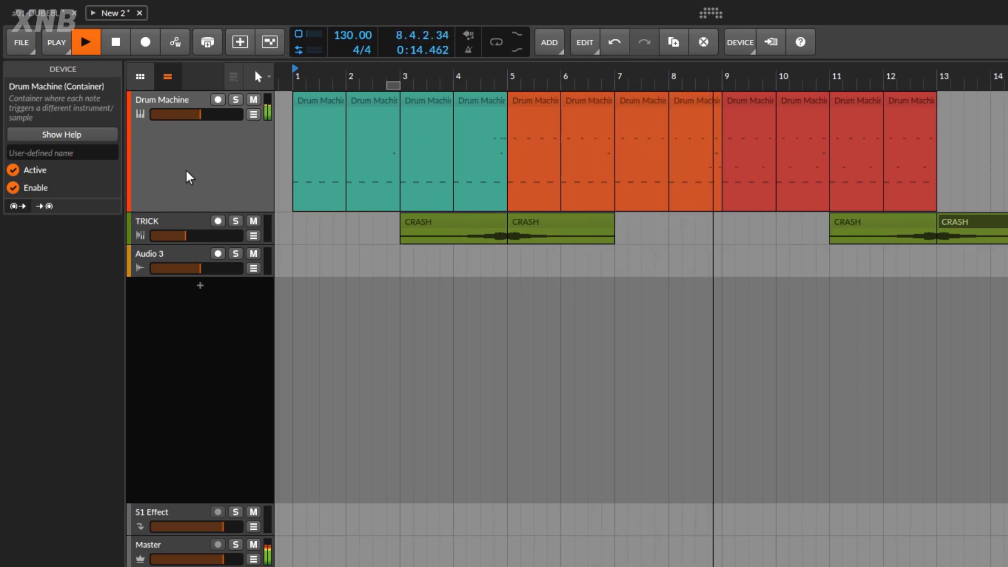
{"action": "key", "text": "space"}
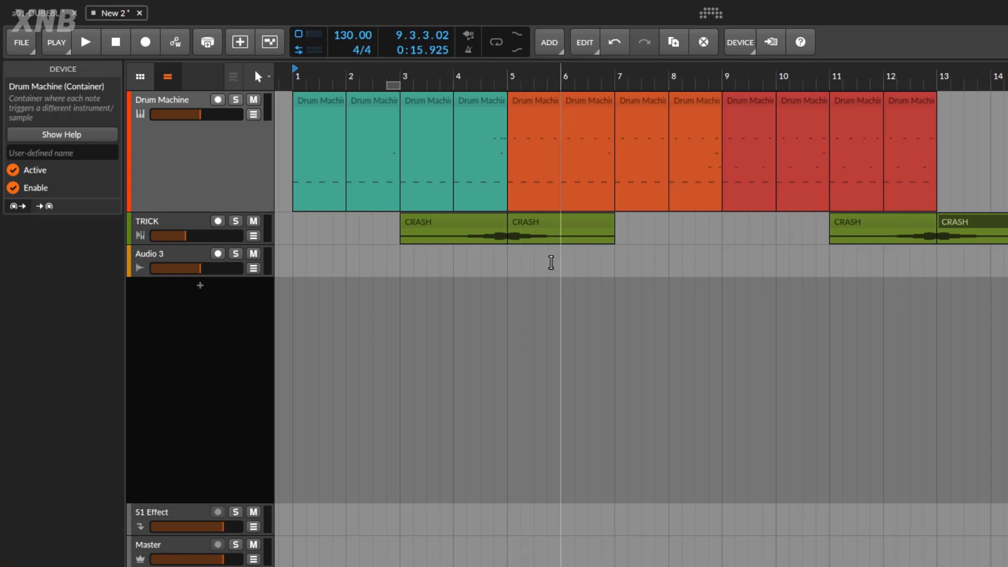
Step: Examine the pair of CRASH clips on the TRICK track on either side of bar 5
{"action": "left_click", "coordinate": [480, 223]}
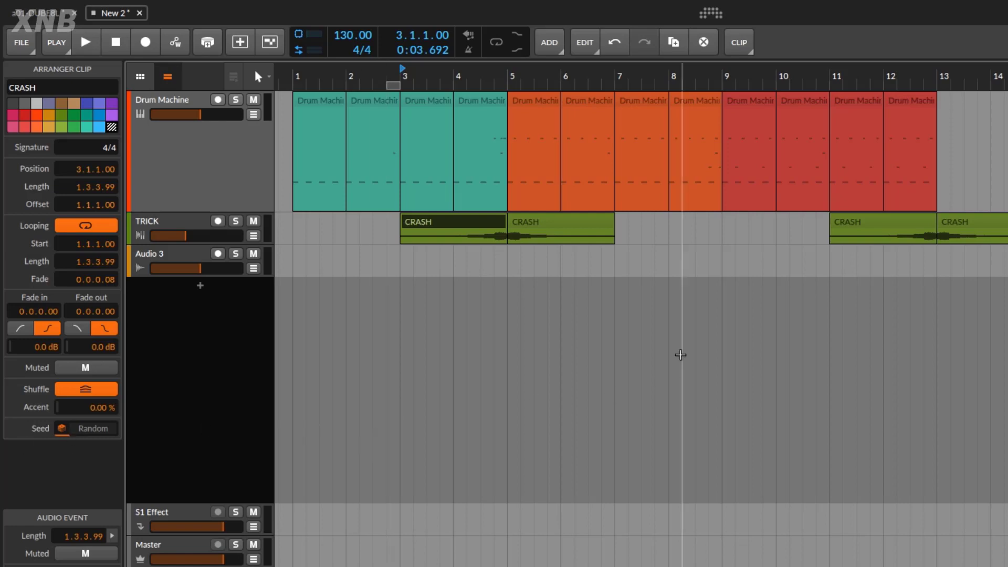
{"action": "left_click", "coordinate": [532, 226]}
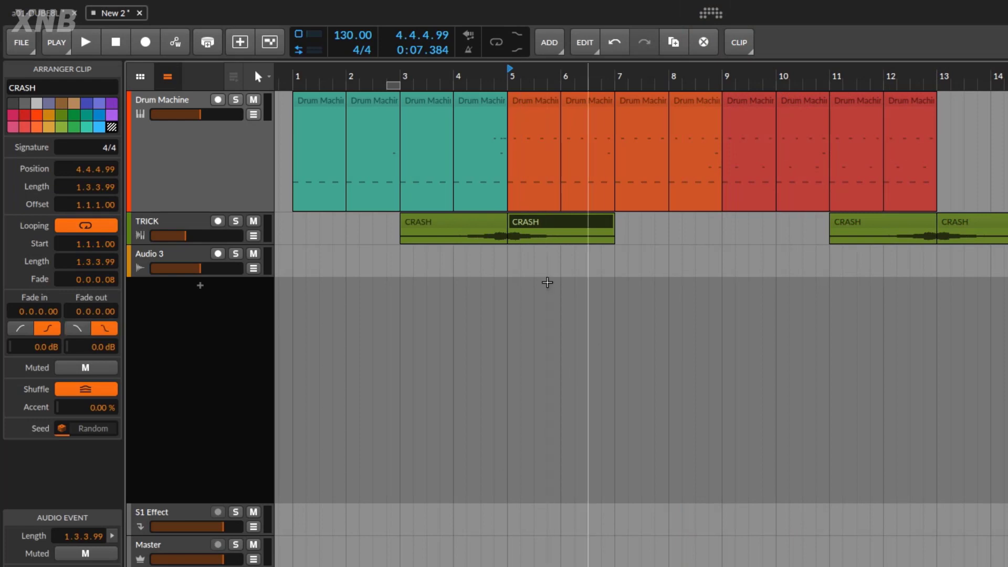
{"action": "left_click", "coordinate": [488, 222]}
{"action": "left_click", "coordinate": [552, 232]}
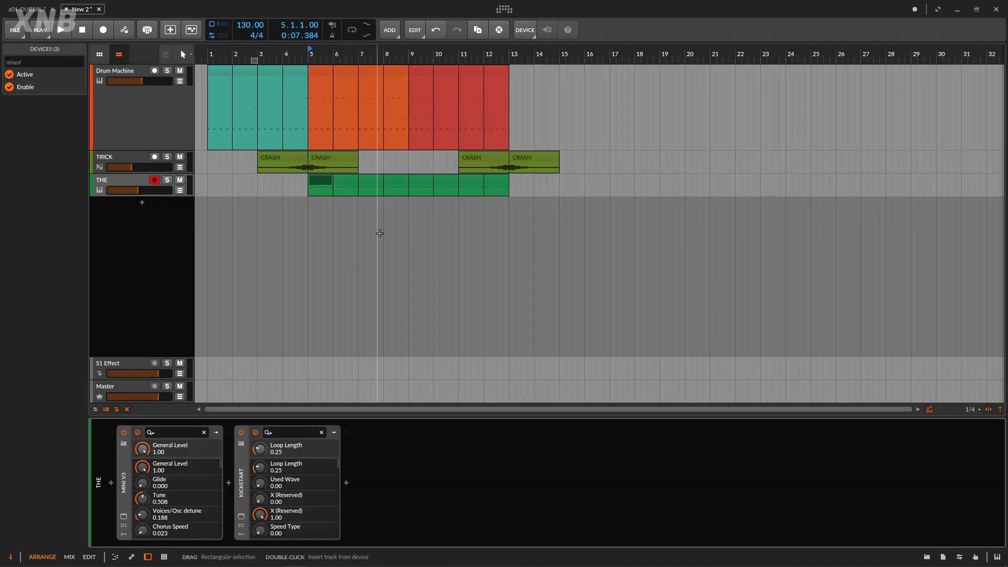
Step: Listen to the drums, crashes and the THE track together from bar 1 to the end of the clips
{"action": "left_click", "coordinate": [82, 31]}
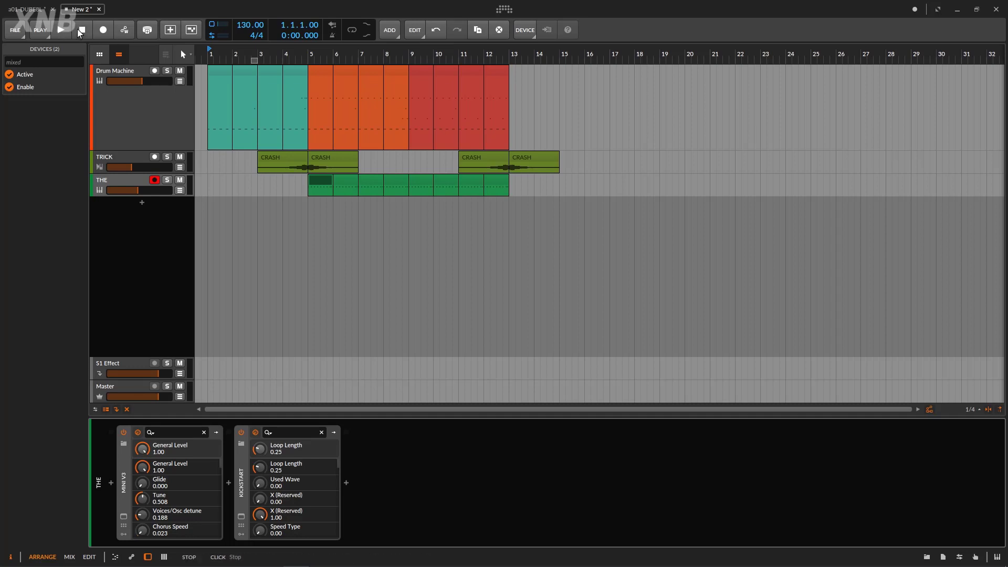
{"action": "key", "text": "space"}
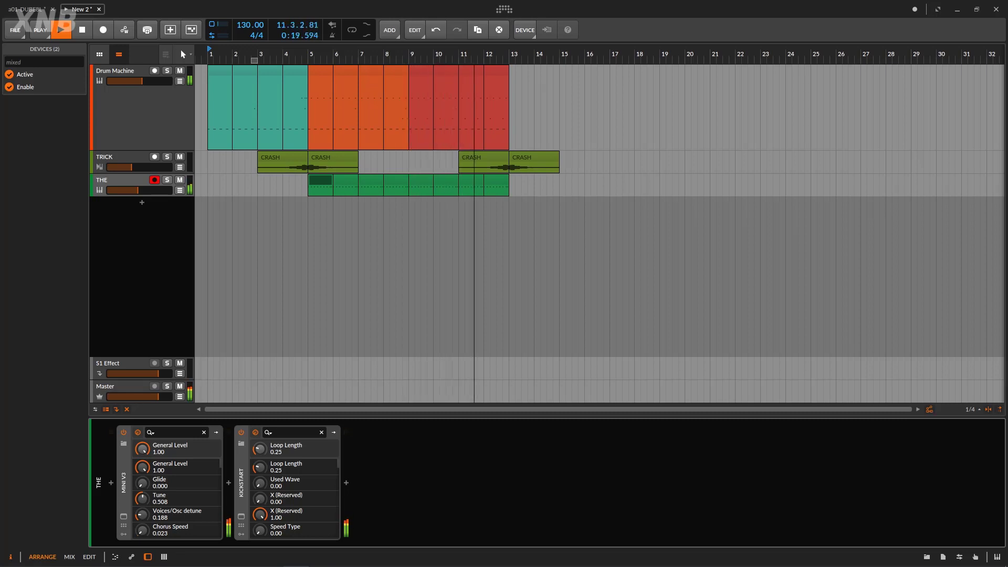
{"action": "left_click", "coordinate": [83, 32]}
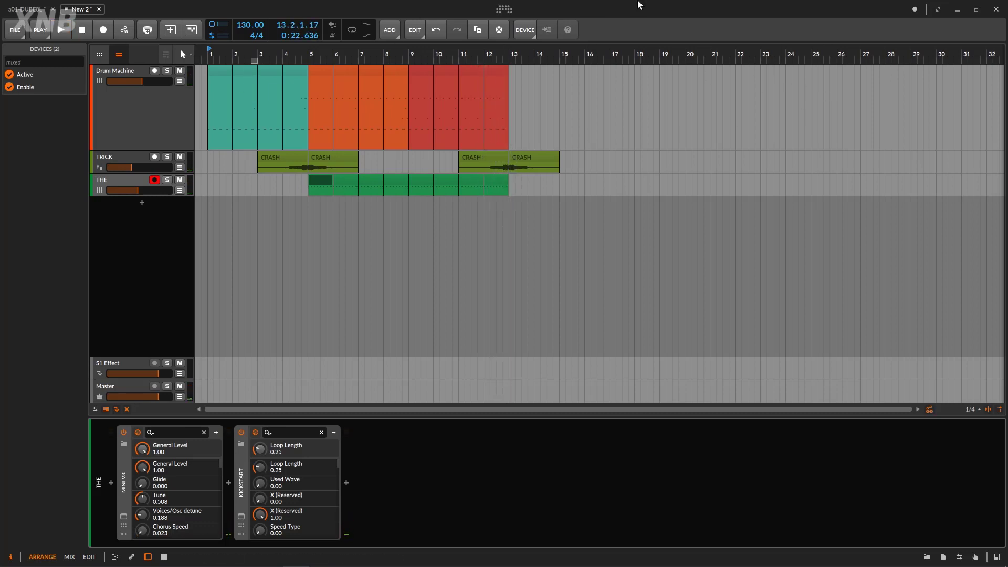
Step: Move THE track's clips so they start at bar 1, and duplicate the bars 5 to 8 clips into bars 9 to 12
{"action": "left_click", "coordinate": [115, 181]}
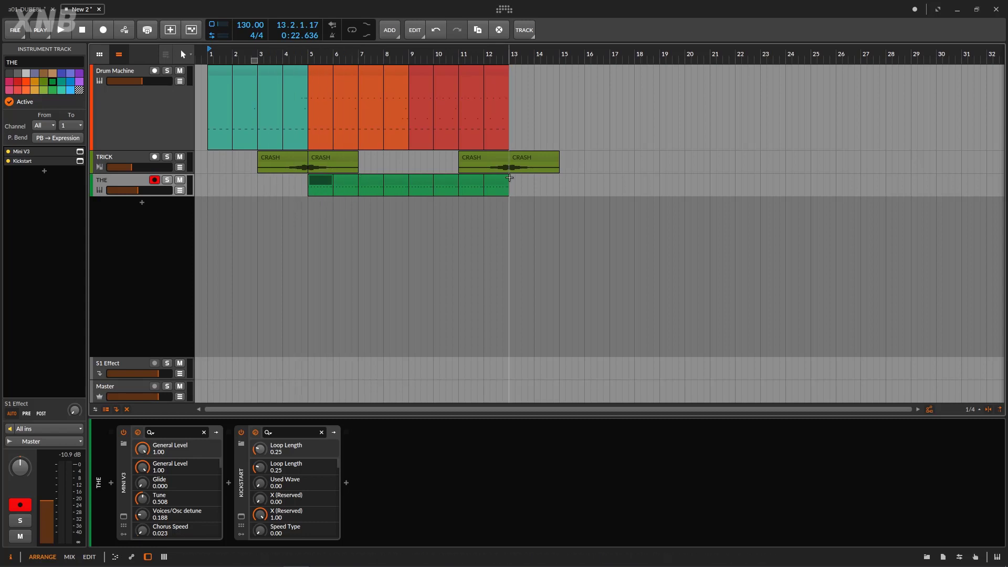
{"action": "left_click", "coordinate": [487, 180], "text": "shift"}
{"action": "left_click_drag", "start_coordinate": [423, 180], "coordinate": [310, 183]}
{"action": "left_click_drag", "start_coordinate": [453, 184], "coordinate": [459, 184]}
{"action": "left_click", "coordinate": [324, 180]}
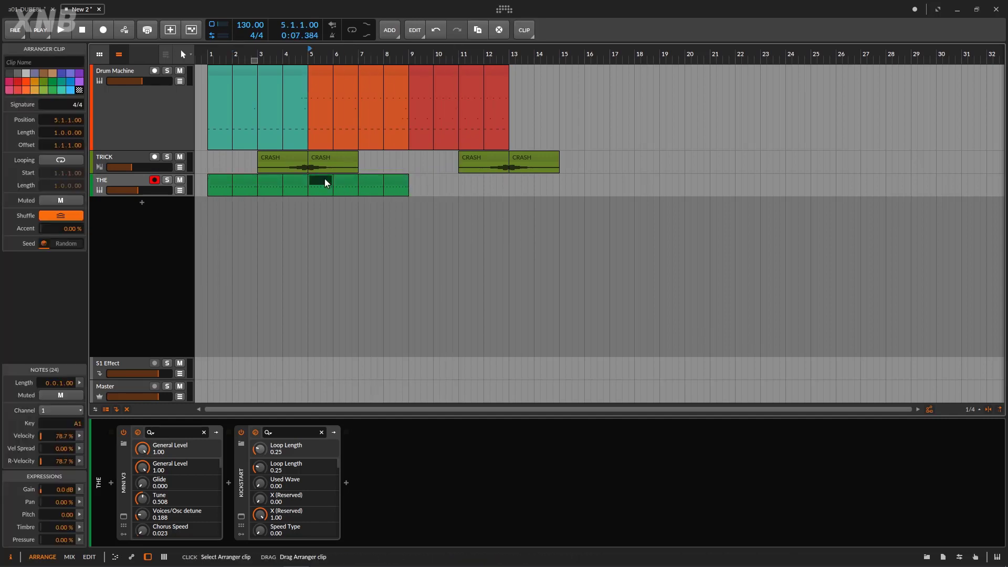
{"action": "left_click", "coordinate": [395, 180], "text": "shift"}
{"action": "key", "text": "ctrl+d"}
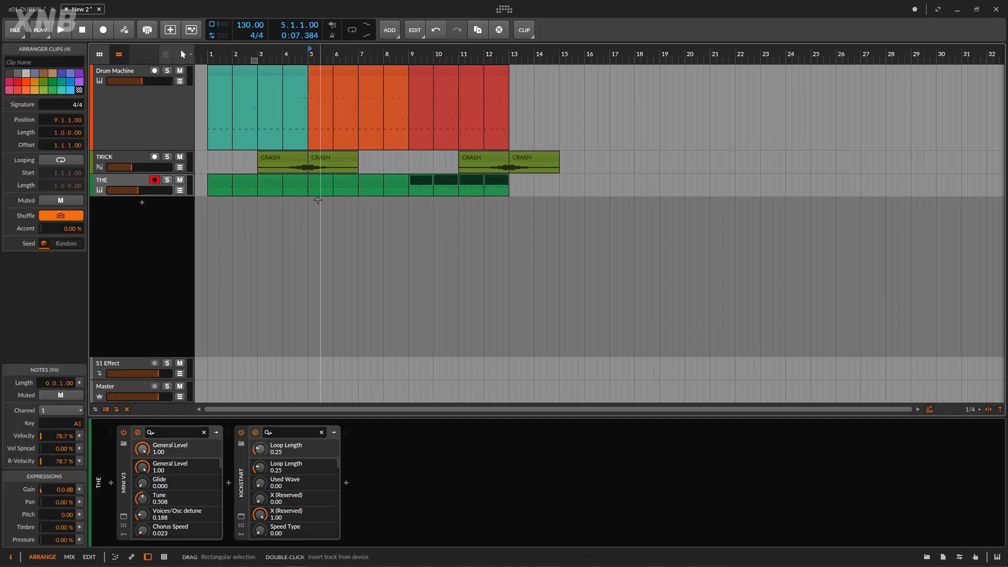
Step: Delete THE track's four clips in bars 1 to 4
{"action": "left_click", "coordinate": [223, 178]}
{"action": "left_click", "coordinate": [292, 185]}
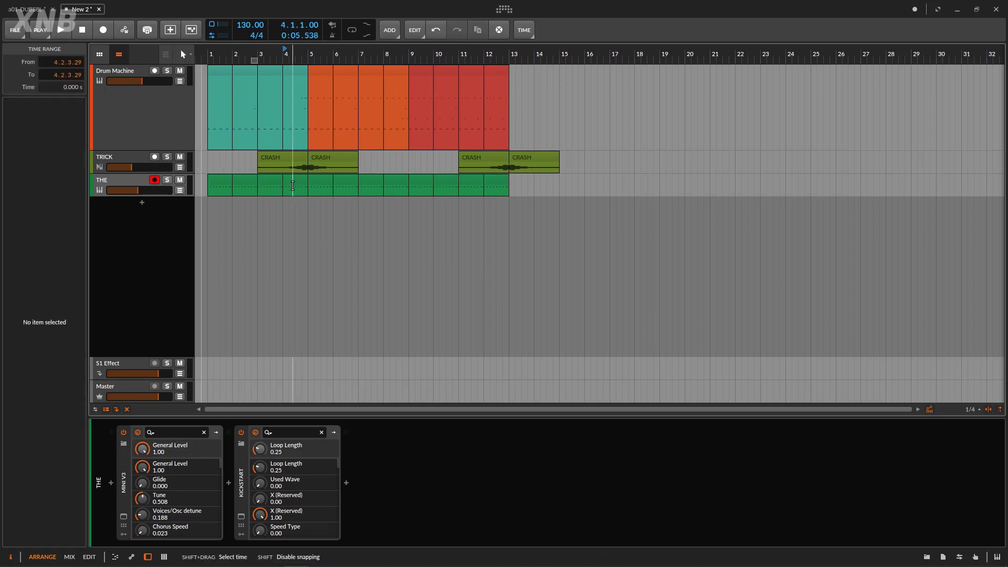
{"action": "left_click", "coordinate": [297, 182]}
{"action": "left_click", "coordinate": [226, 178], "text": "shift"}
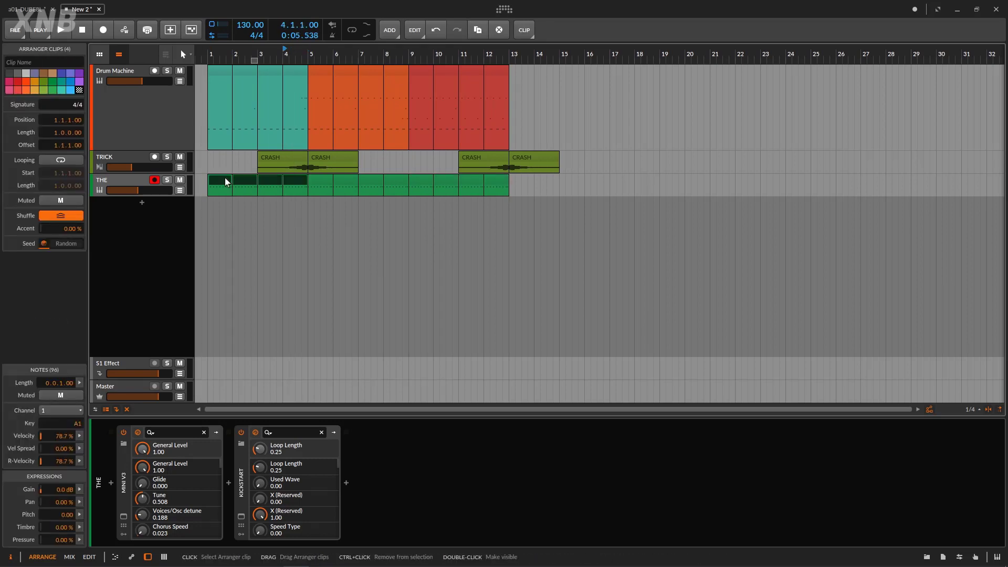
{"action": "key", "text": "Delete"}
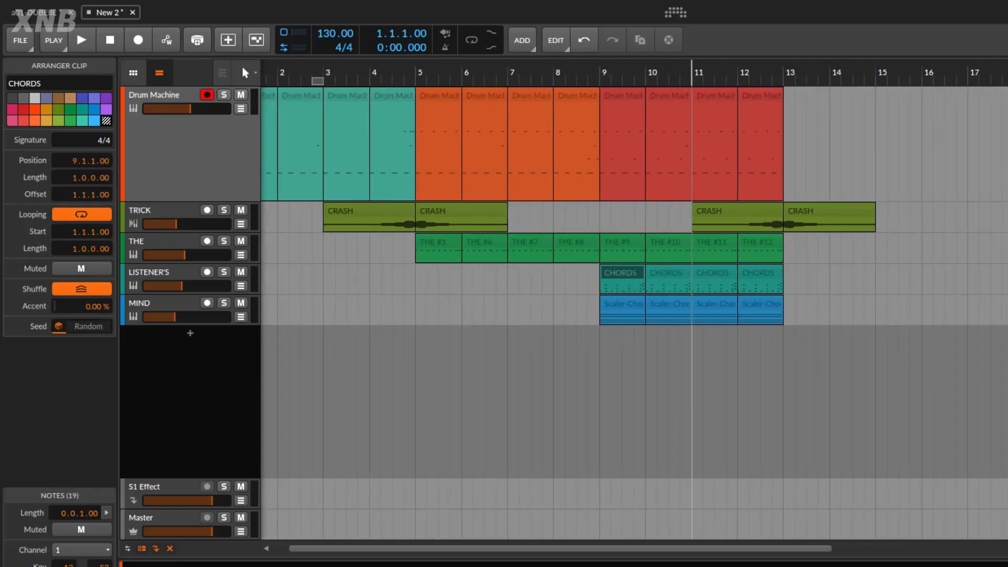
Step: Play the arrangement from bar 1 to hear the LISTENER'S and MIND tracks enter at bar 9
{"action": "left_click_drag", "start_coordinate": [692, 73], "coordinate": [816, 72]}
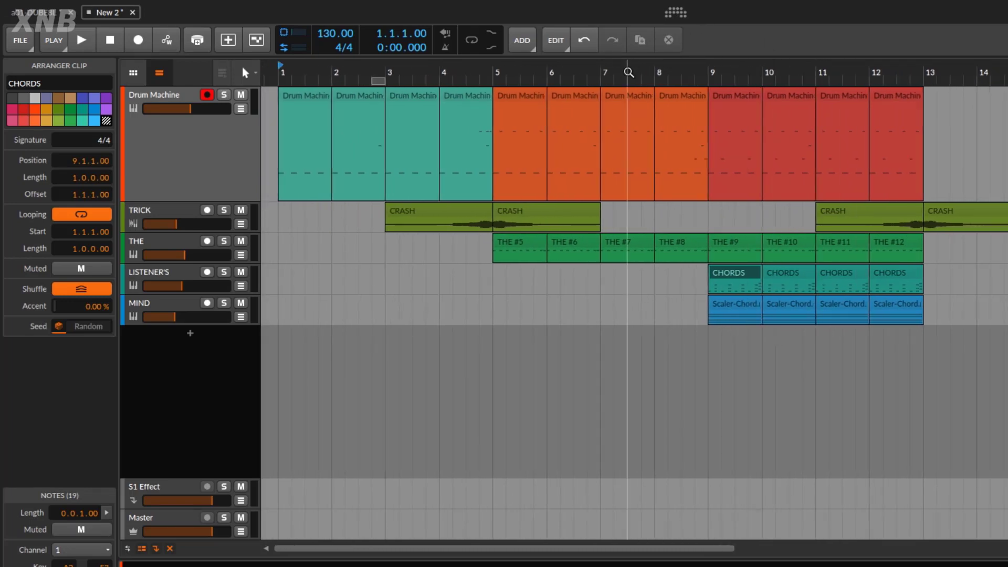
{"action": "left_click", "coordinate": [148, 246]}
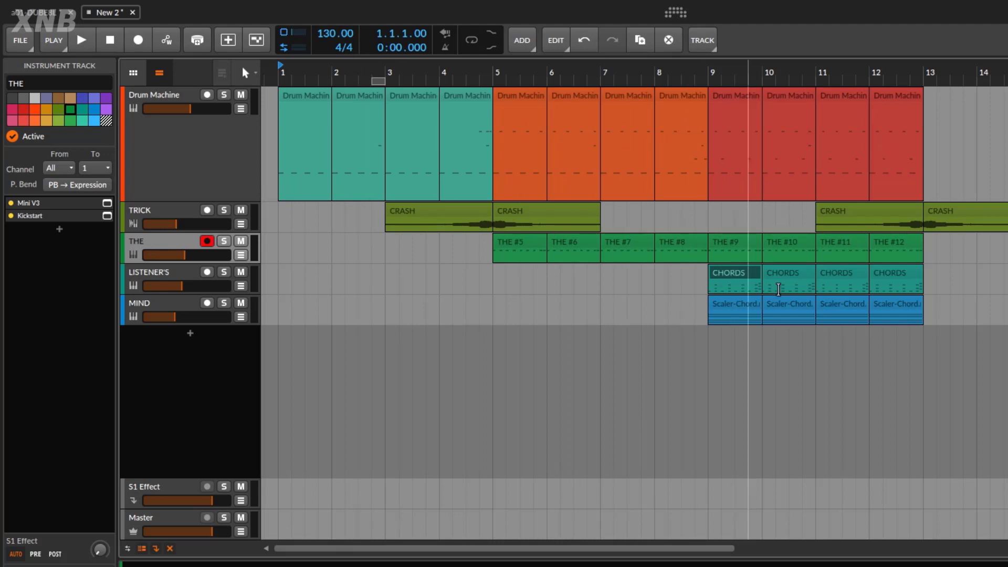
{"action": "left_click", "coordinate": [82, 40]}
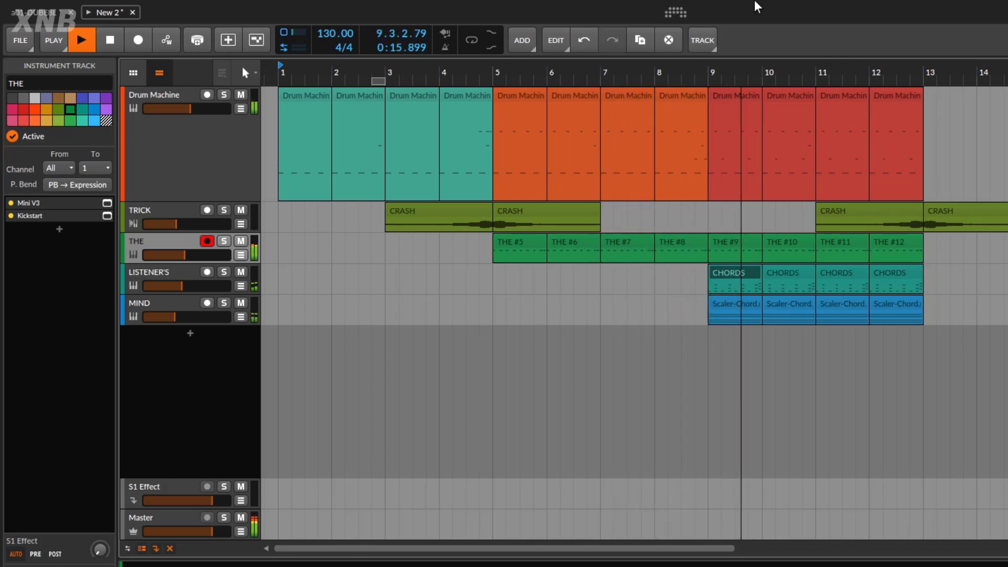
{"action": "left_click", "coordinate": [110, 41]}
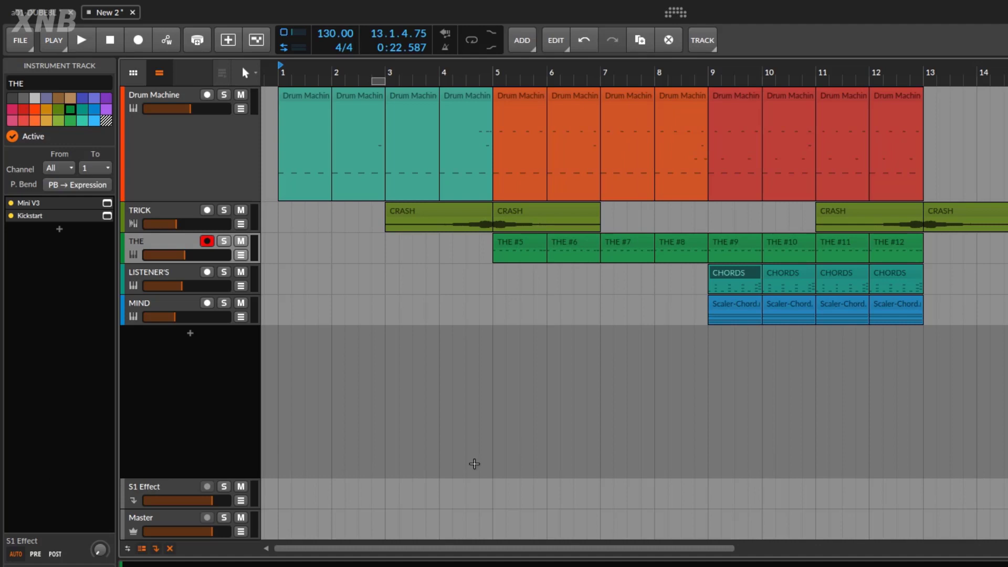
Step: Inspect the devices on the LISTENER'S, MIND and Drum Machine tracks one after another
{"action": "left_click", "coordinate": [188, 272]}
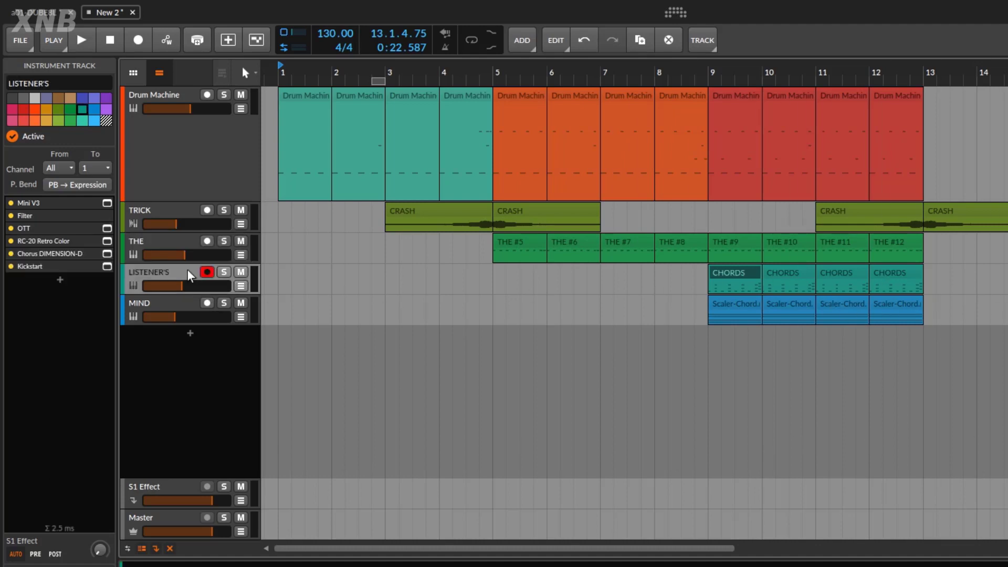
{"action": "left_click", "coordinate": [165, 305]}
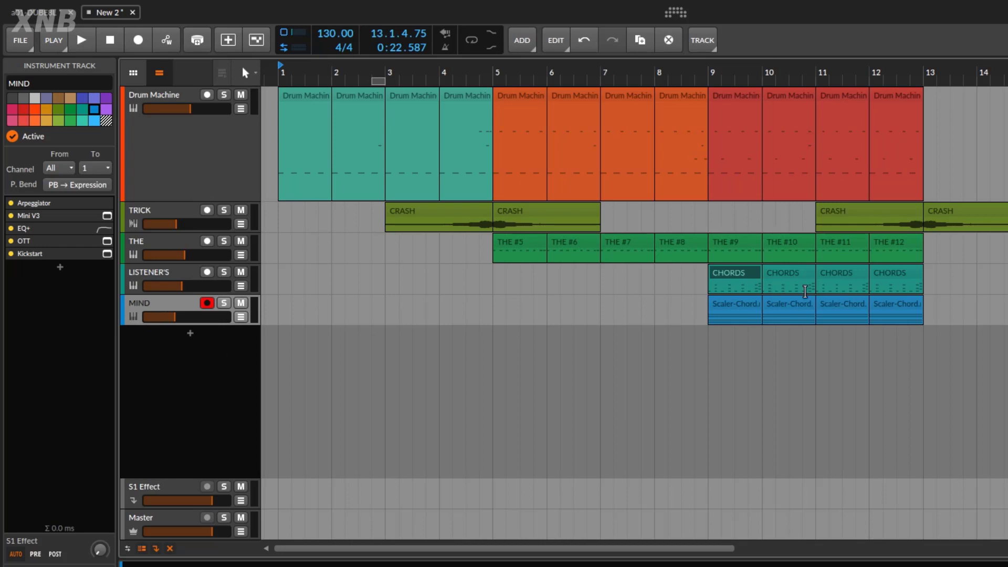
{"action": "left_click", "coordinate": [182, 282]}
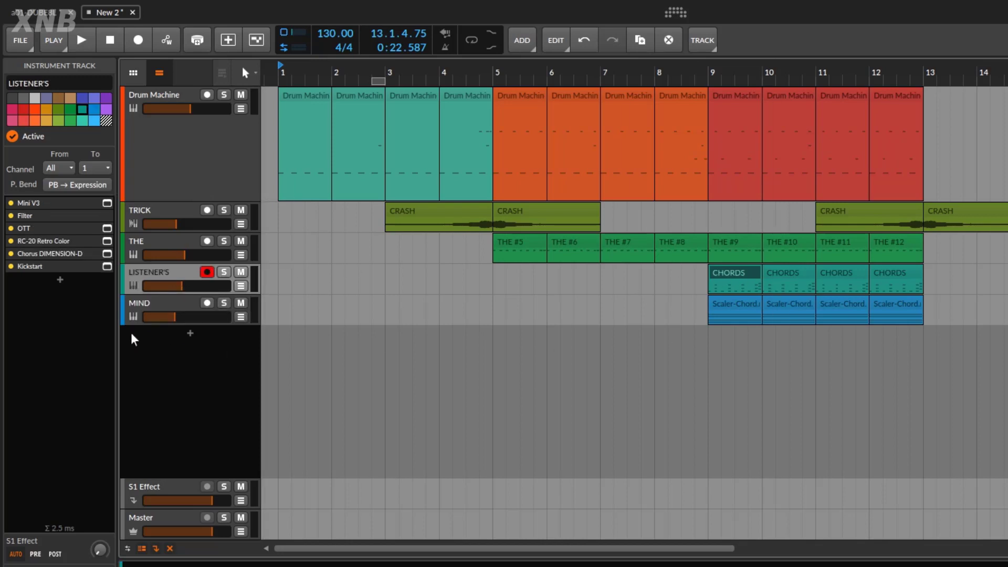
{"action": "left_click", "coordinate": [189, 178]}
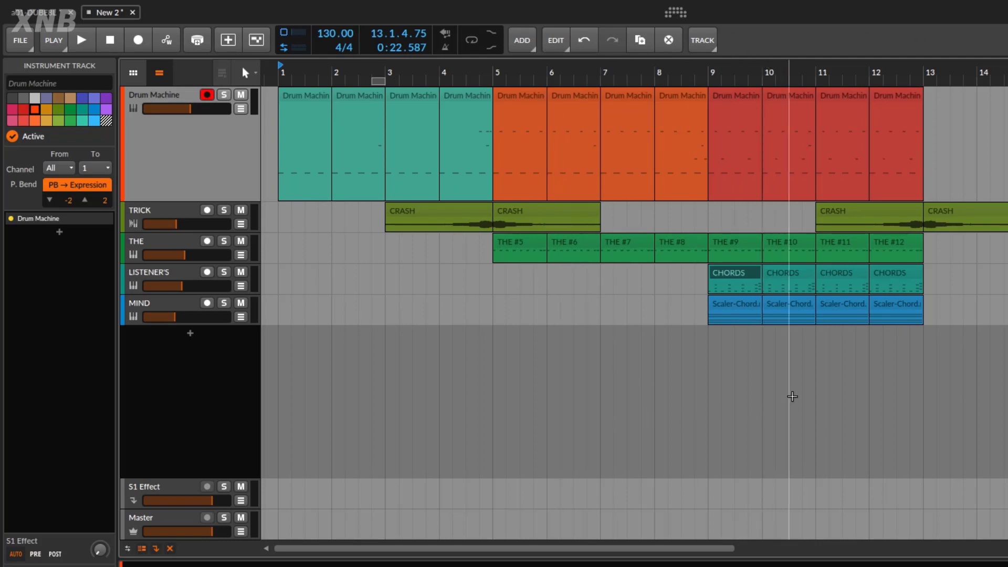
Step: Listen to the transition from bar 8 into bar 9, and place the play start at the last beat of bar 8
{"action": "mouse_move", "coordinate": [711, 68]}
{"action": "left_mouse_down"}
{"action": "mouse_move", "coordinate": [711, 97]}
{"action": "mouse_move", "coordinate": [711, 78]}
{"action": "mouse_move", "coordinate": [697, 76]}
{"action": "left_mouse_up"}
{"action": "double_click", "coordinate": [697, 75]}
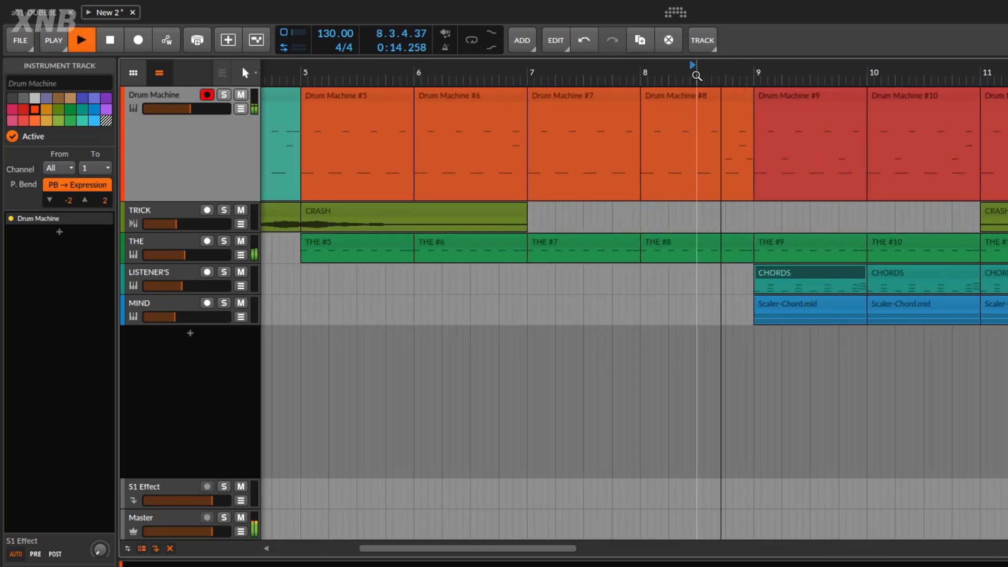
{"action": "key", "text": "space"}
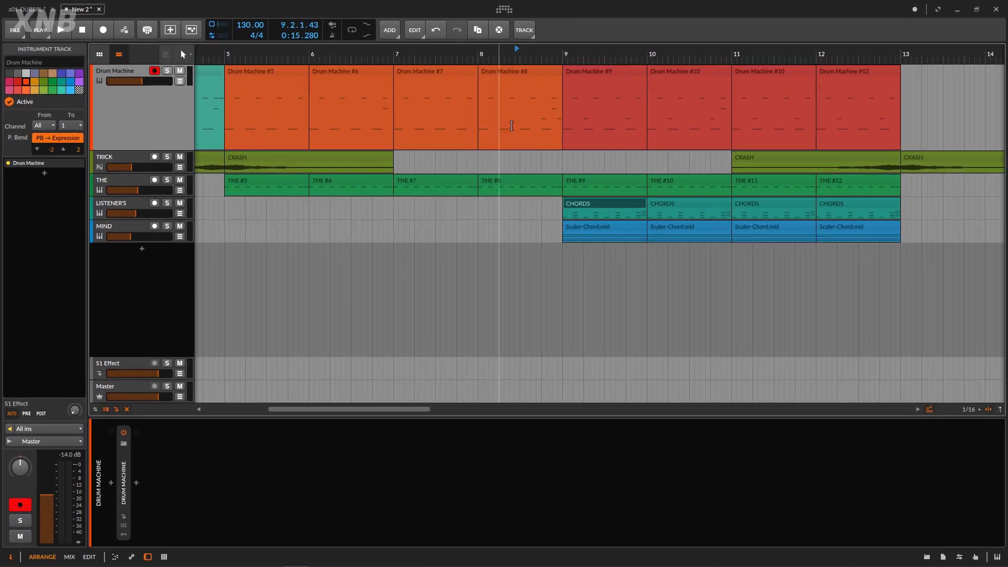
{"action": "left_click", "coordinate": [542, 85]}
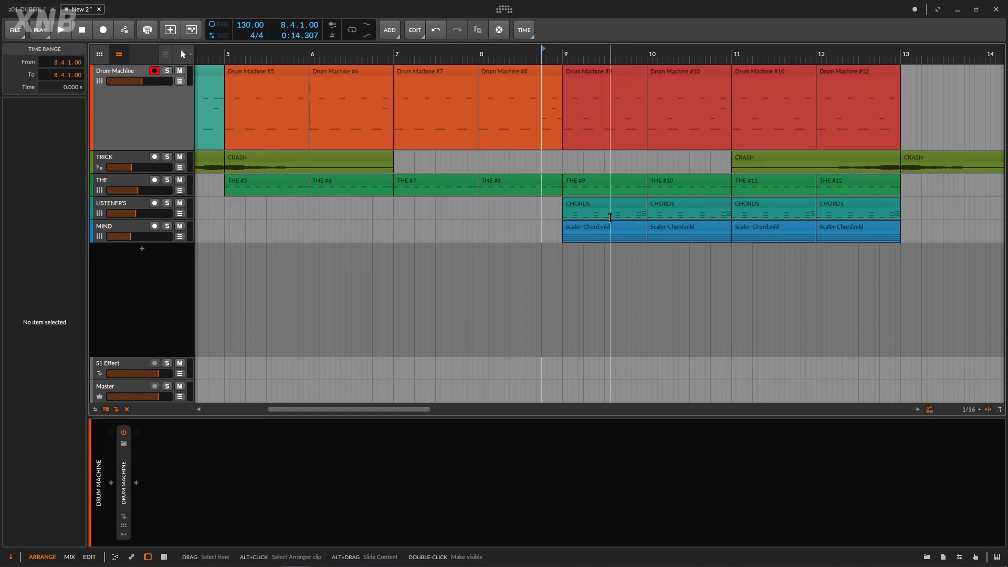
{"action": "left_click_drag", "start_coordinate": [550, 50], "coordinate": [548, 31]}
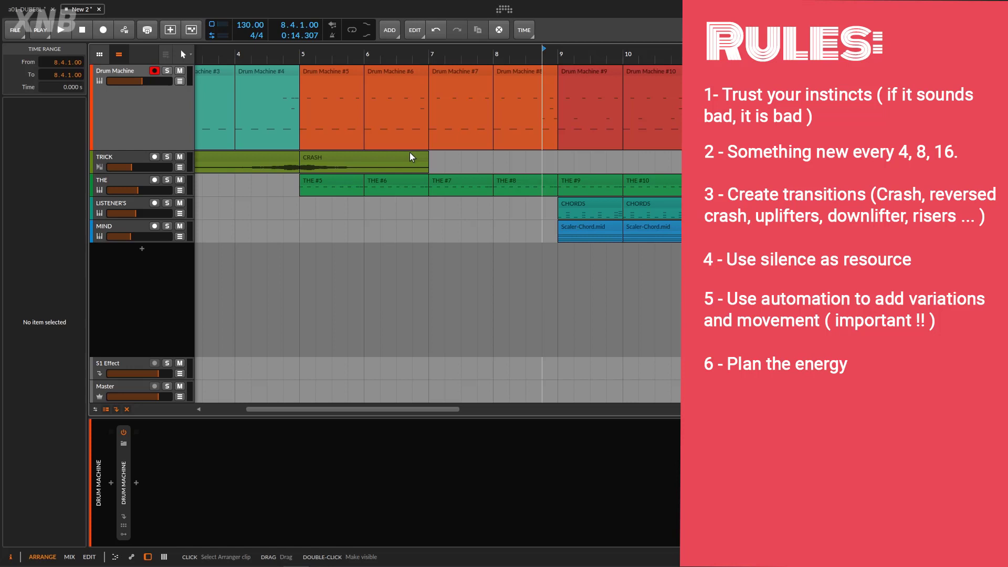
{"action": "left_click_drag", "start_coordinate": [369, 55], "coordinate": [411, 42]}
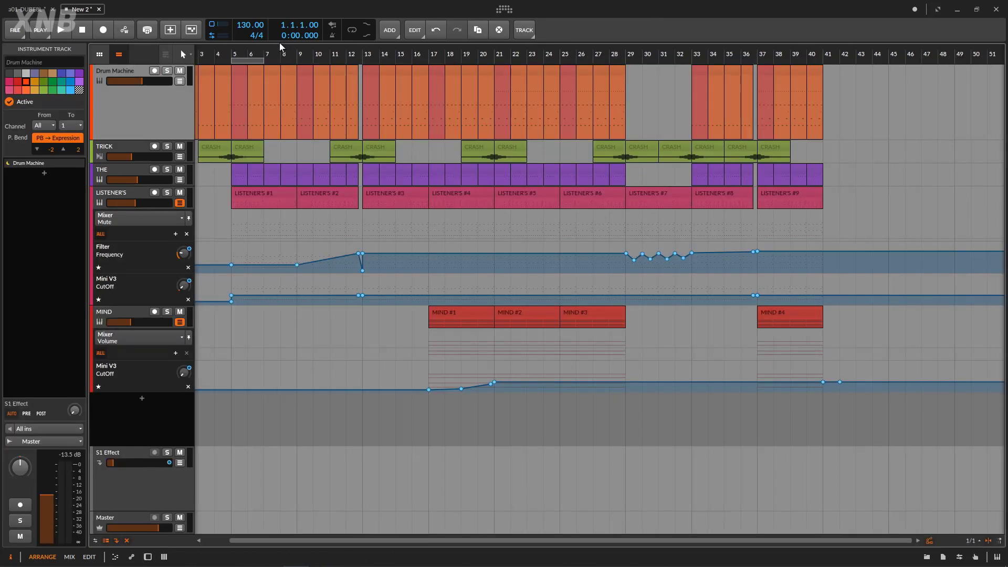
Step: Play the full arrangement from bar 1 through the drumless section at bars 29 to 32 and the drums' return
{"action": "left_click_drag", "start_coordinate": [281, 54], "coordinate": [341, 51]}
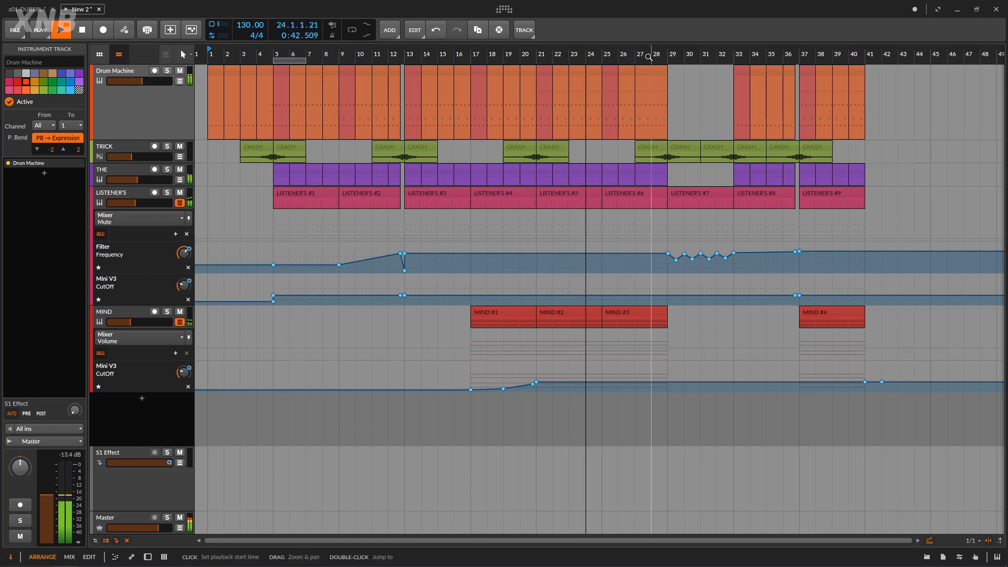
{"action": "left_click_drag", "start_coordinate": [668, 54], "coordinate": [577, 57]}
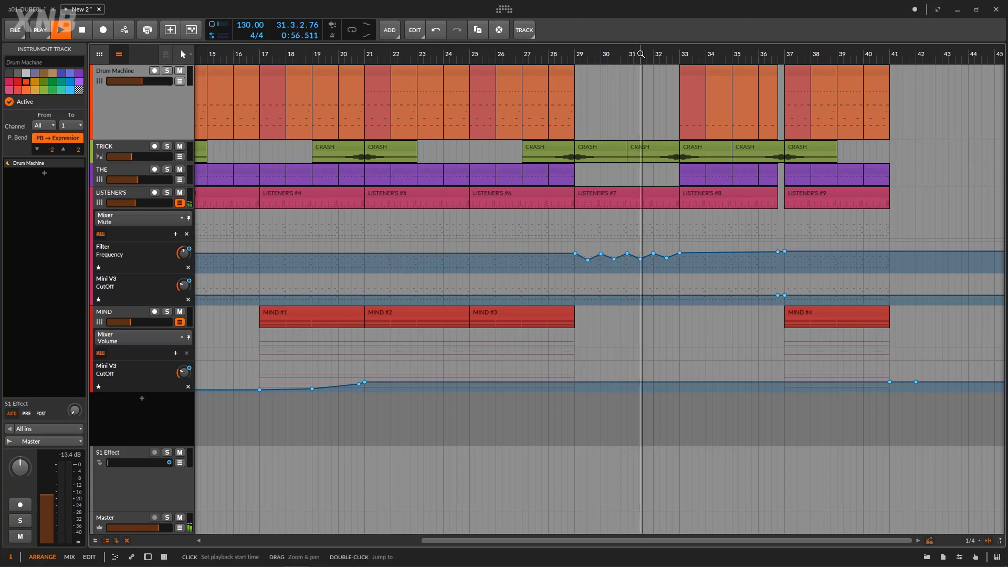
{"action": "left_click_drag", "start_coordinate": [647, 58], "coordinate": [609, 73]}
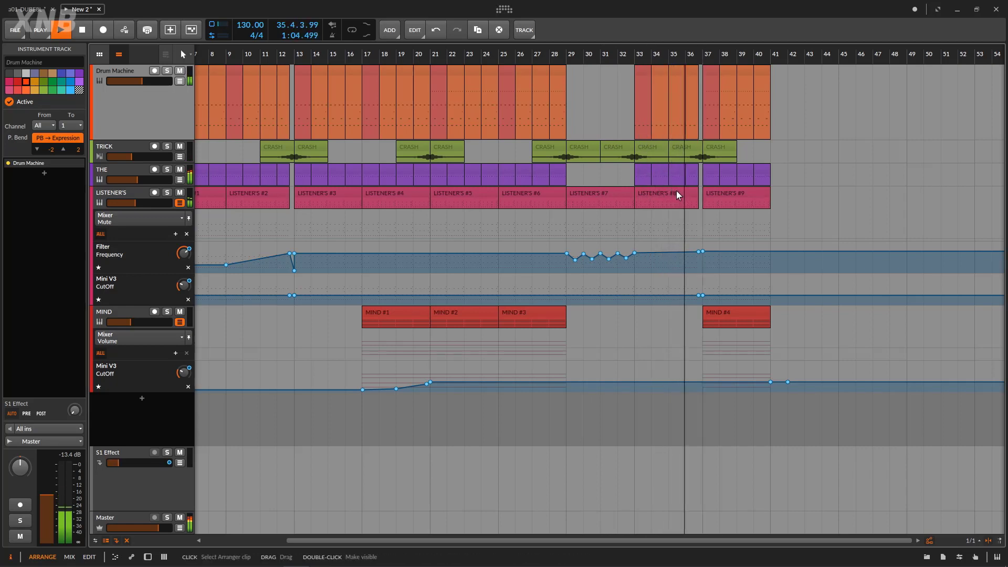
{"action": "left_click", "coordinate": [82, 33]}
Step: Play from bar 11 to hear the short gap in the drums and synths just before bar 13
{"action": "left_click_drag", "start_coordinate": [266, 47], "coordinate": [384, 49]}
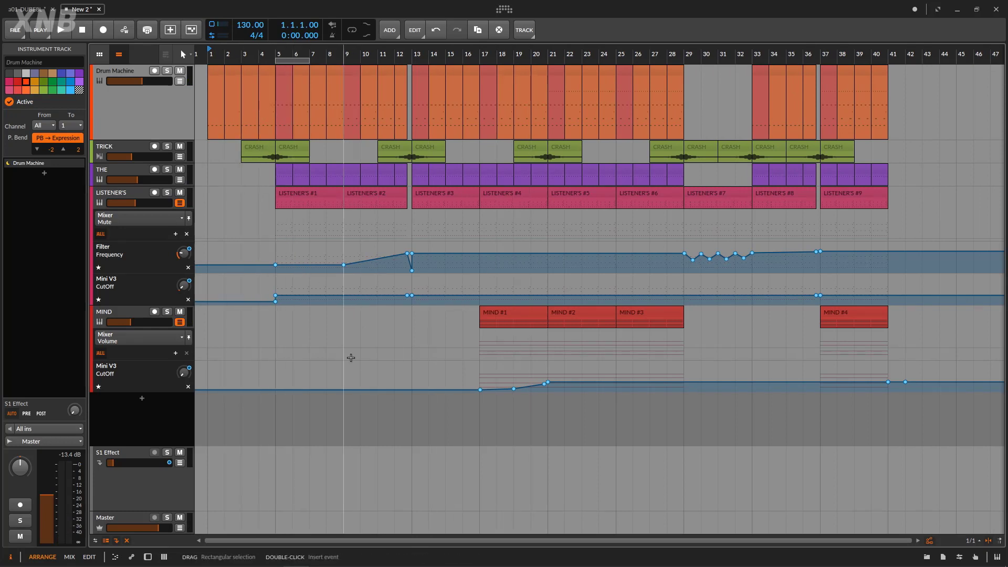
{"action": "scroll", "coordinate": [439, 54], "scroll_direction": "up", "scroll_amount": 5}
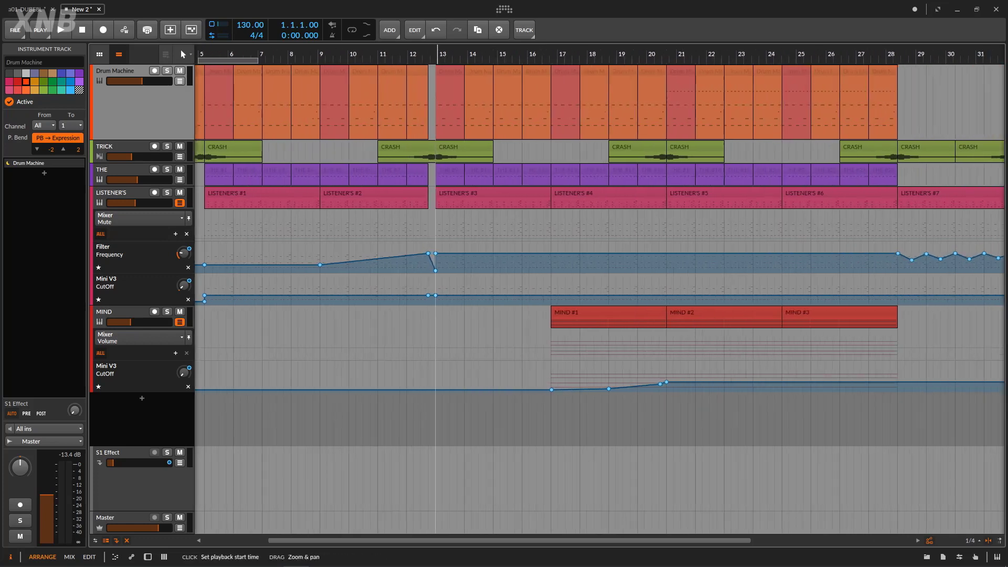
{"action": "mouse_move", "coordinate": [436, 53]}
{"action": "left_mouse_down"}
{"action": "mouse_move", "coordinate": [442, 68]}
{"action": "mouse_move", "coordinate": [441, 54]}
{"action": "mouse_move", "coordinate": [379, 44]}
{"action": "mouse_move", "coordinate": [425, 54]}
{"action": "left_mouse_up"}
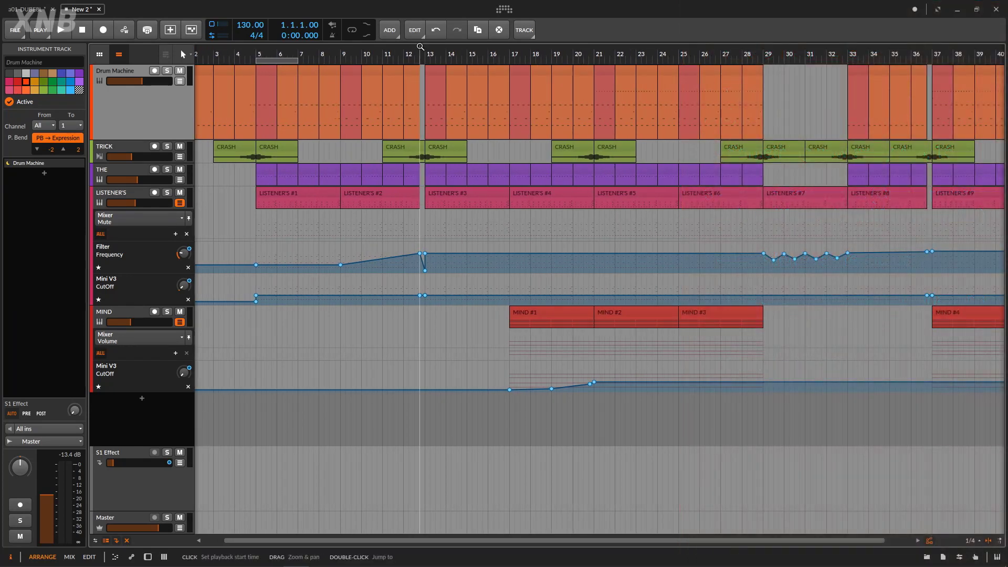
{"action": "left_click_drag", "start_coordinate": [423, 60], "coordinate": [450, 66]}
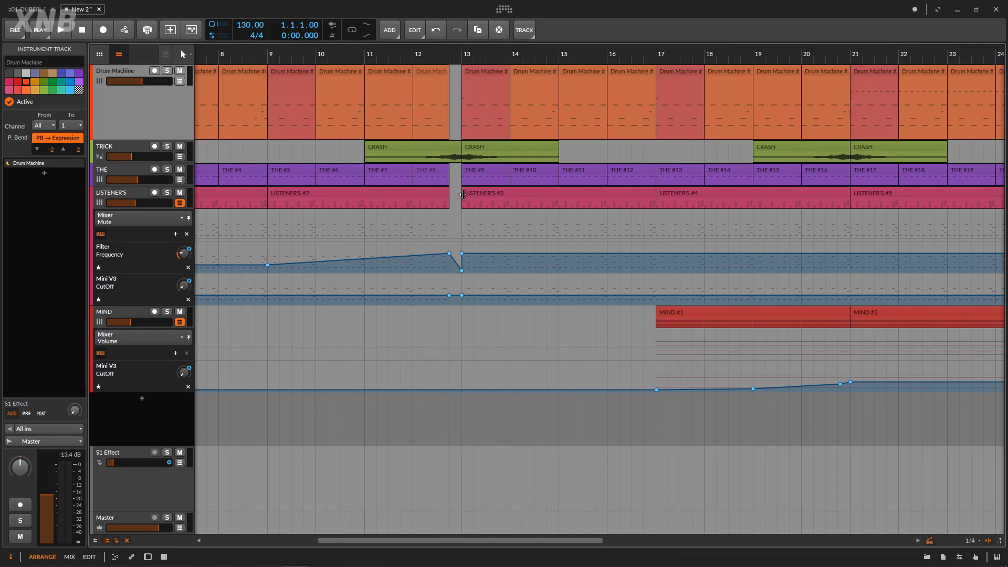
{"action": "left_click", "coordinate": [367, 51]}
{"action": "key", "text": "space"}
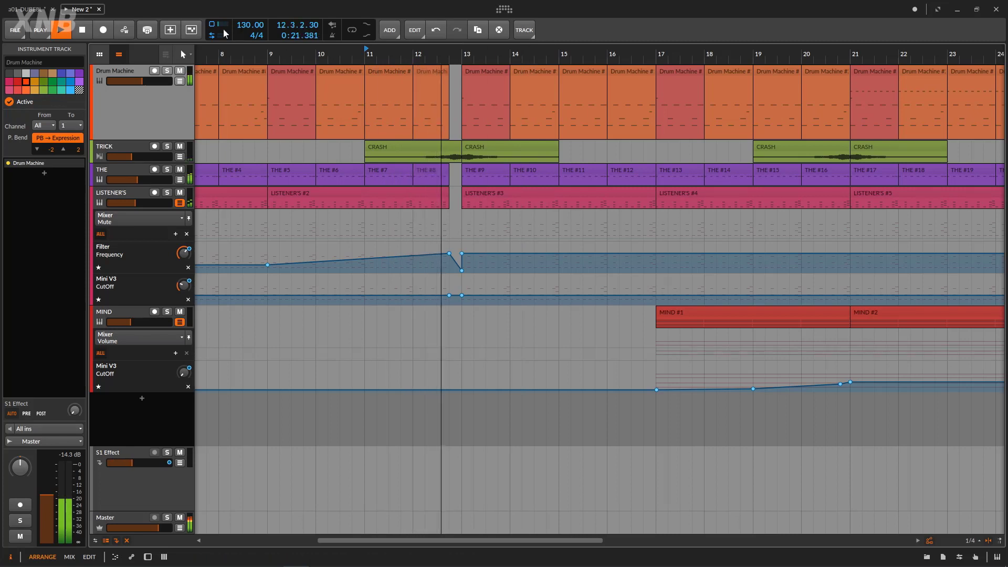
{"action": "left_click", "coordinate": [81, 31]}
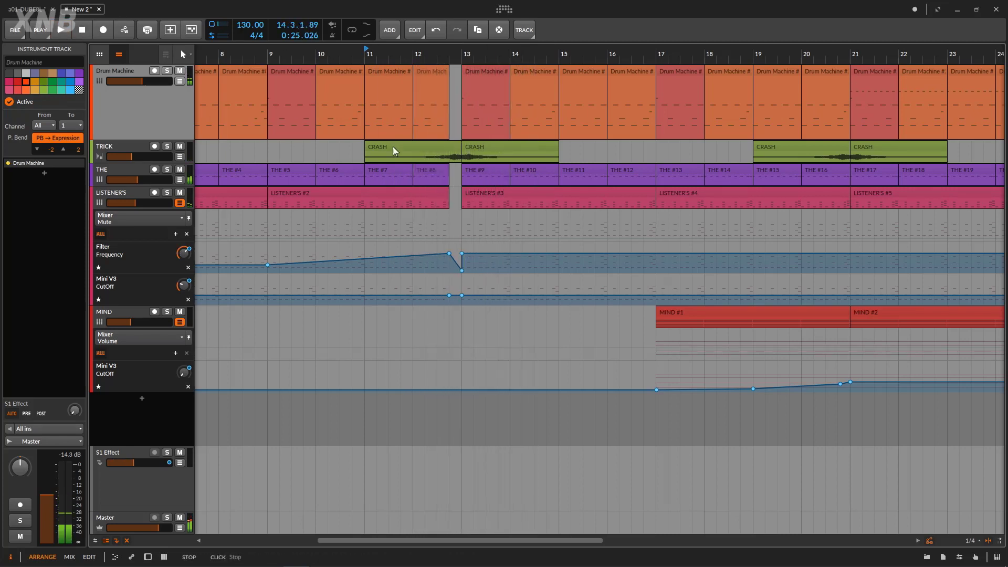
Step: Play from bar 28 to hear the drums drop out and the filter automation move at bar 29
{"action": "left_click_drag", "start_coordinate": [413, 51], "coordinate": [374, 23]}
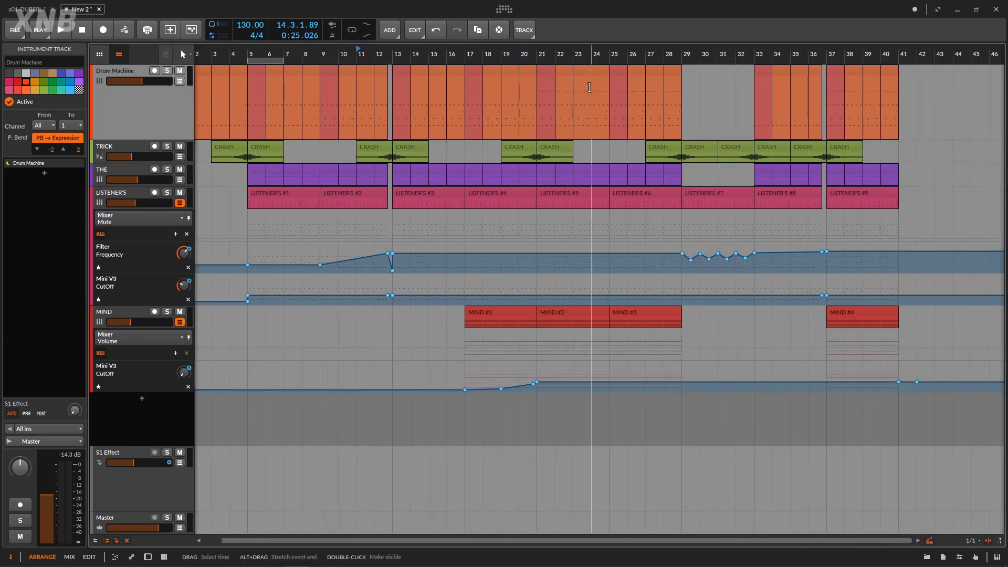
{"action": "double_click", "coordinate": [664, 54]}
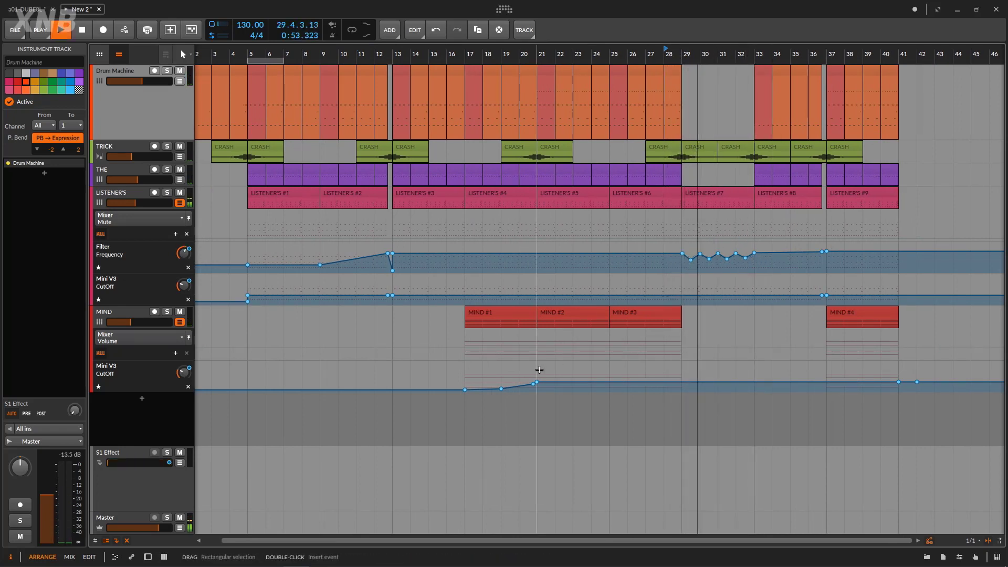
{"action": "left_click", "coordinate": [82, 32]}
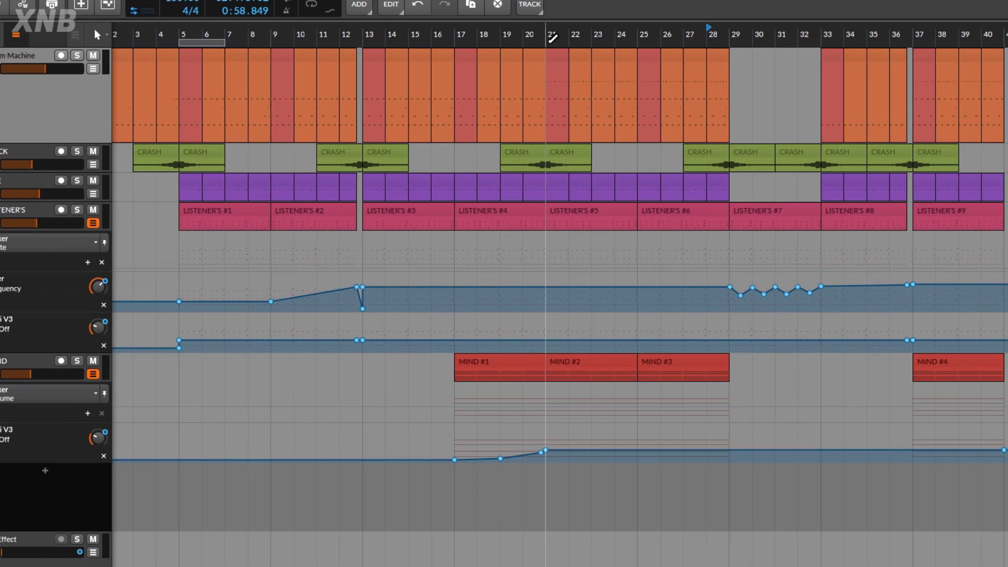
Step: Move the loop range to bars 21 to 25 and audition the section from bar 21
{"action": "left_click_drag", "start_coordinate": [537, 61], "coordinate": [583, 60]}
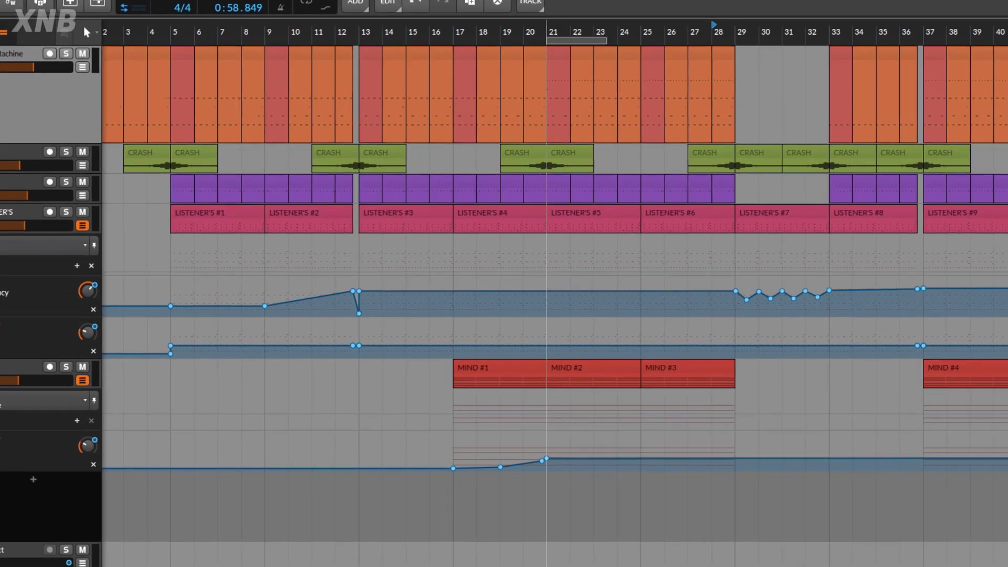
{"action": "key", "text": "space"}
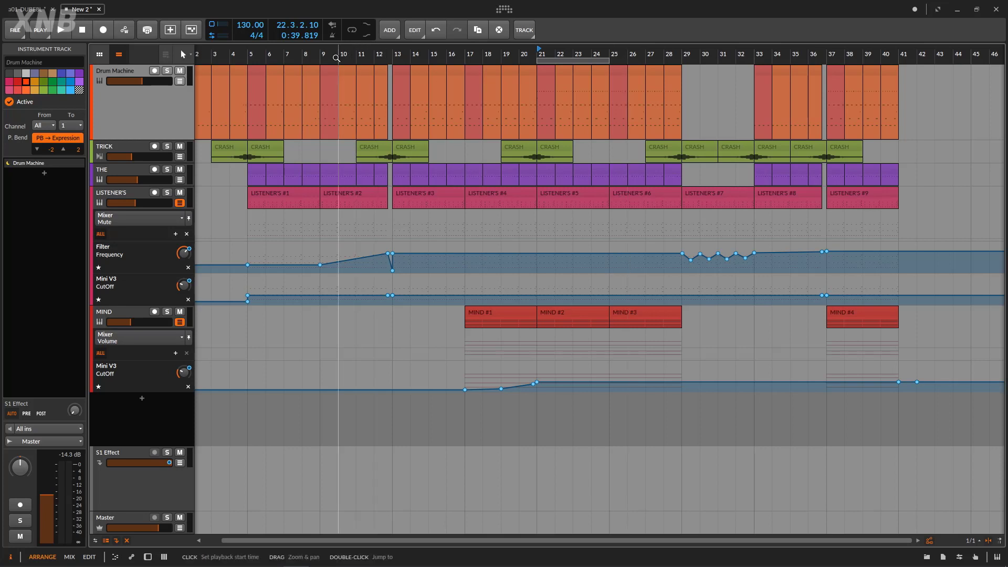
Step: Select the LISTENER'S clip starting at bar 13, right after the short gap
{"action": "left_click_drag", "start_coordinate": [336, 57], "coordinate": [349, 95]}
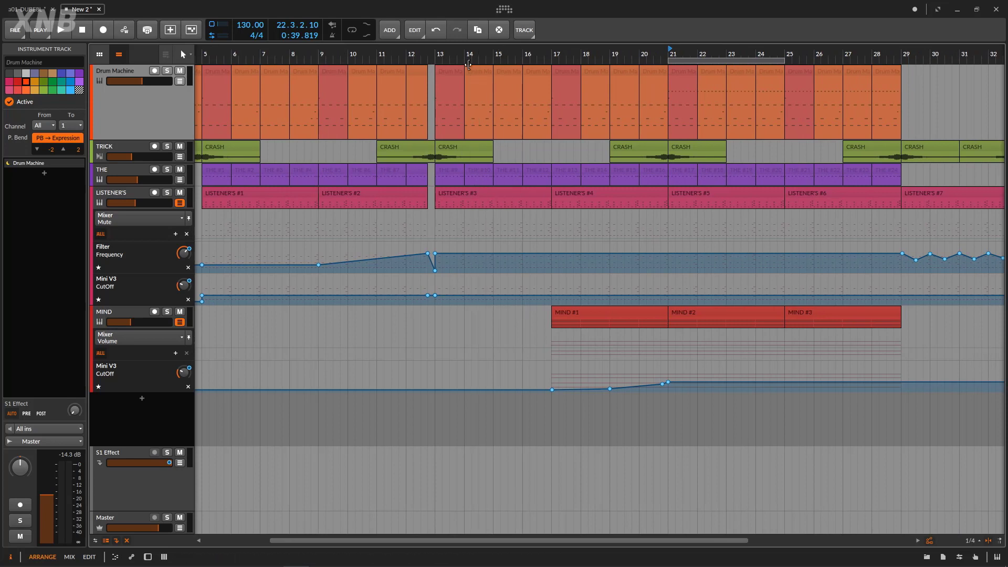
{"action": "left_click", "coordinate": [483, 193]}
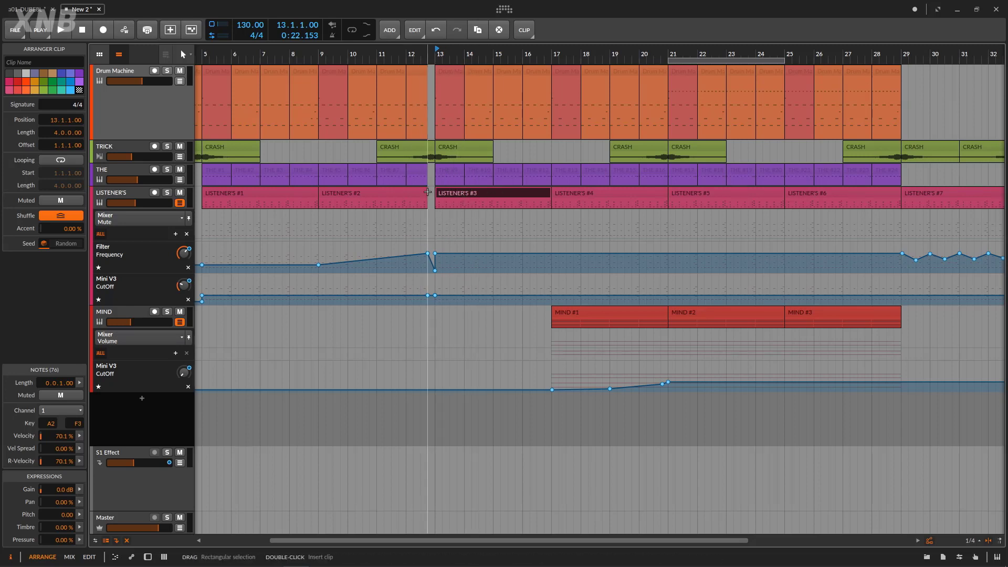
Step: Play from just before bar 9 through the short gap into bar 13, and select the LISTENER'S clips at bars 5 and 9
{"action": "double_click", "coordinate": [313, 52]}
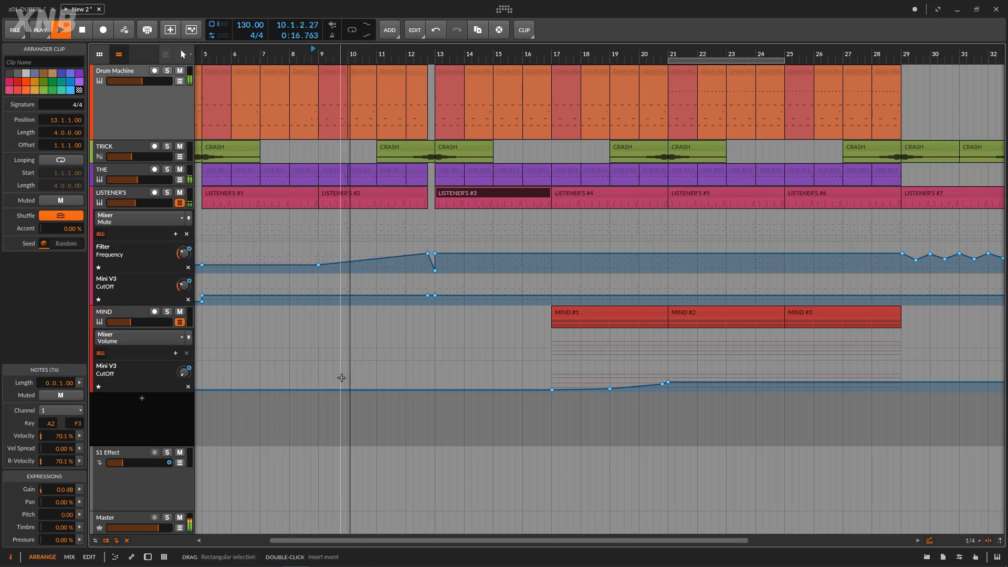
{"action": "left_click", "coordinate": [82, 30]}
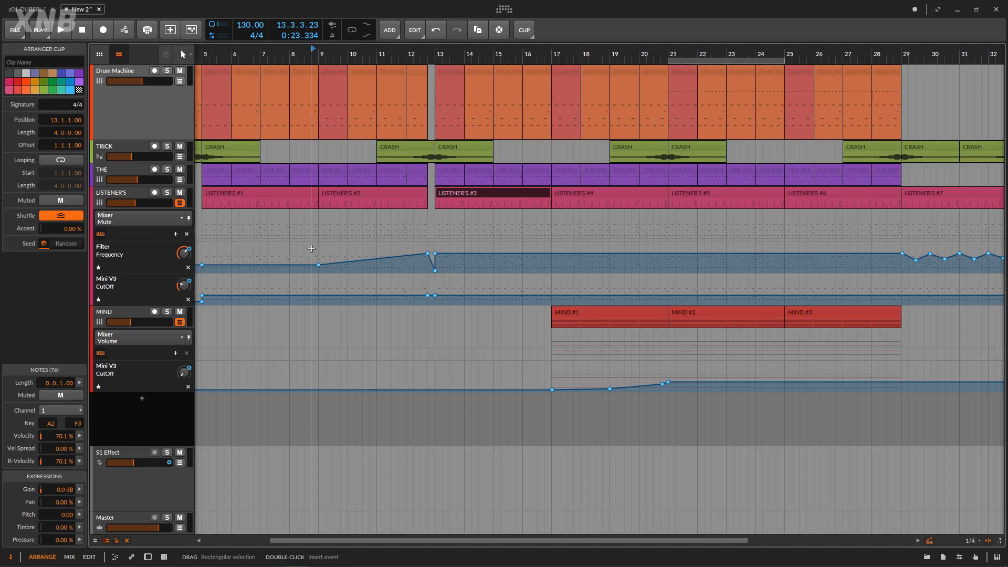
{"action": "left_click", "coordinate": [342, 194]}
{"action": "left_click", "coordinate": [275, 193]}
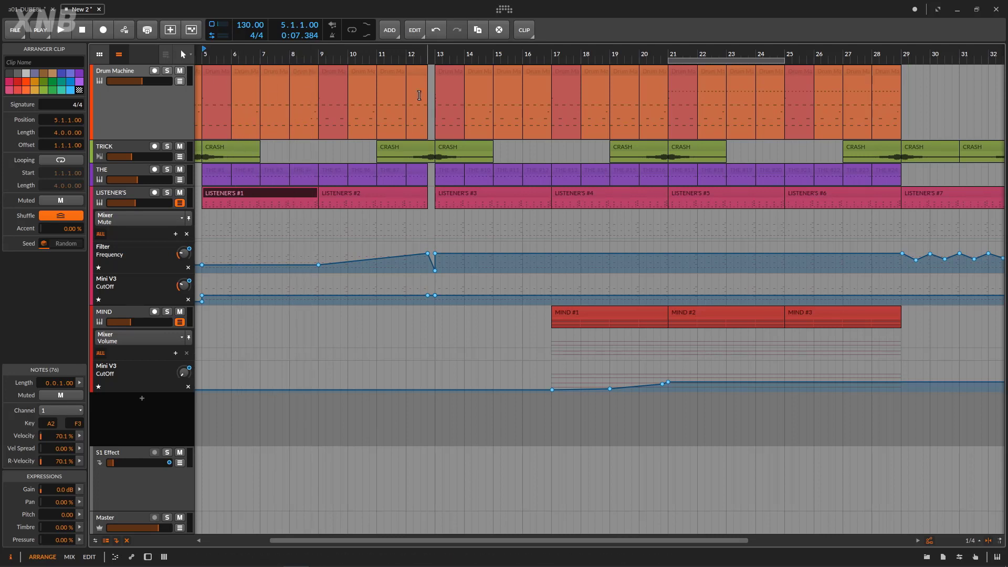
{"action": "left_click", "coordinate": [343, 198]}
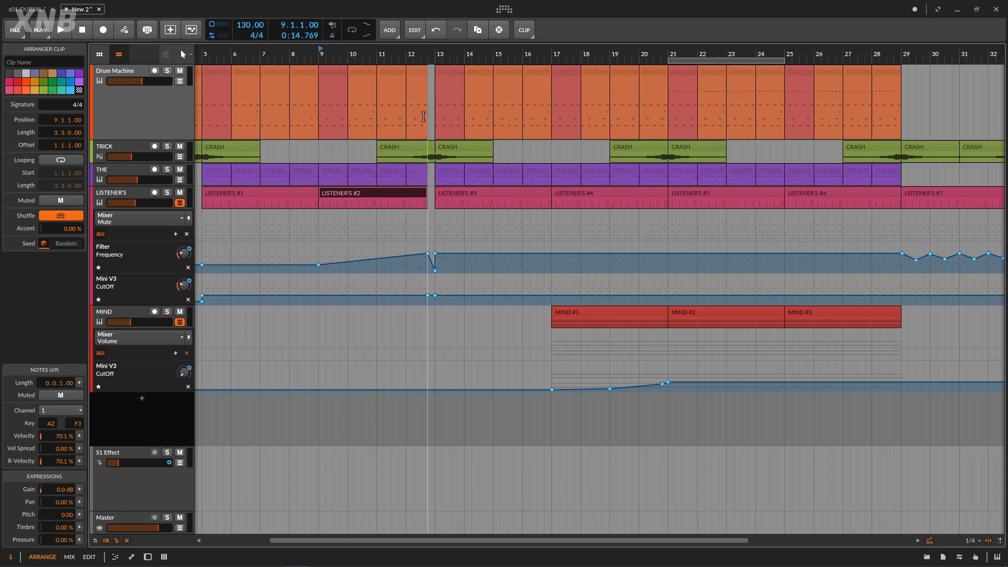
Step: Audition the section from bar 13 and compare the LISTENER'S clips on either side of the short gap
{"action": "double_click", "coordinate": [436, 54]}
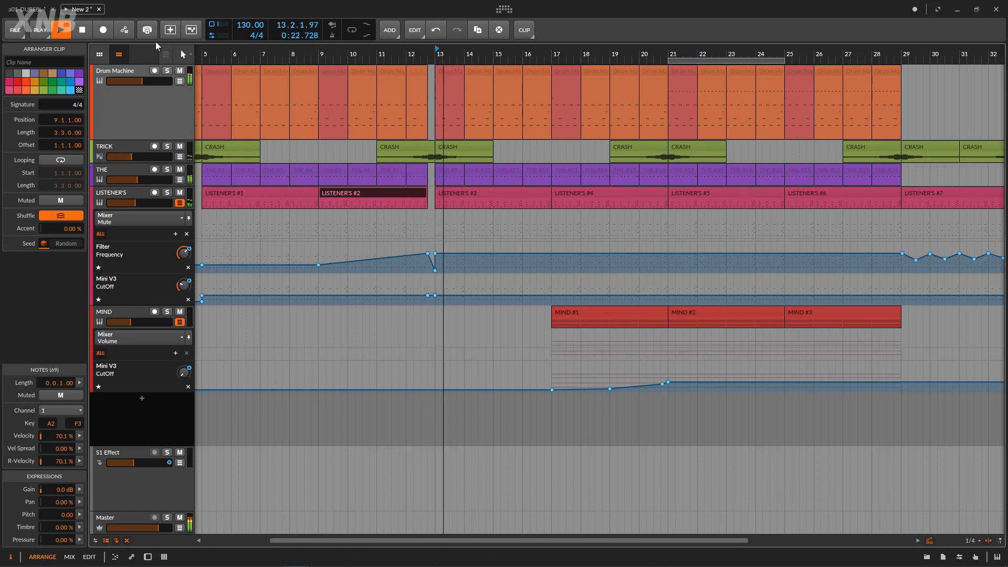
{"action": "left_click", "coordinate": [83, 29]}
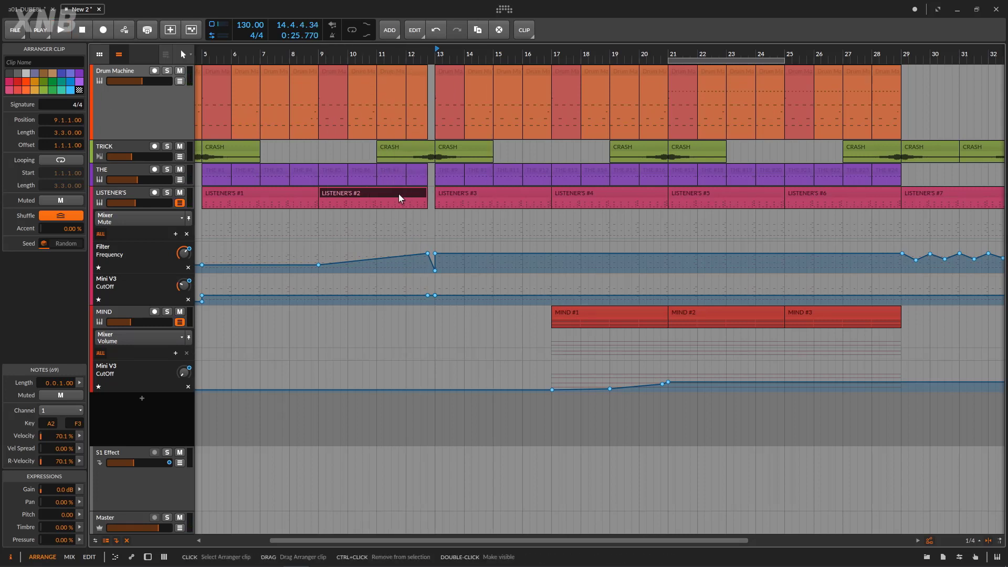
{"action": "left_click", "coordinate": [470, 193]}
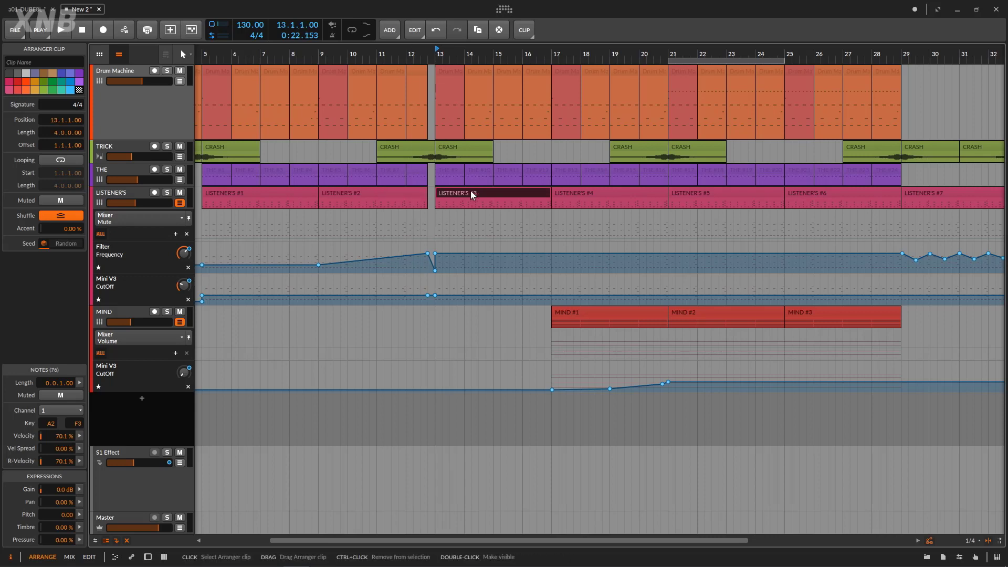
{"action": "left_click", "coordinate": [397, 190]}
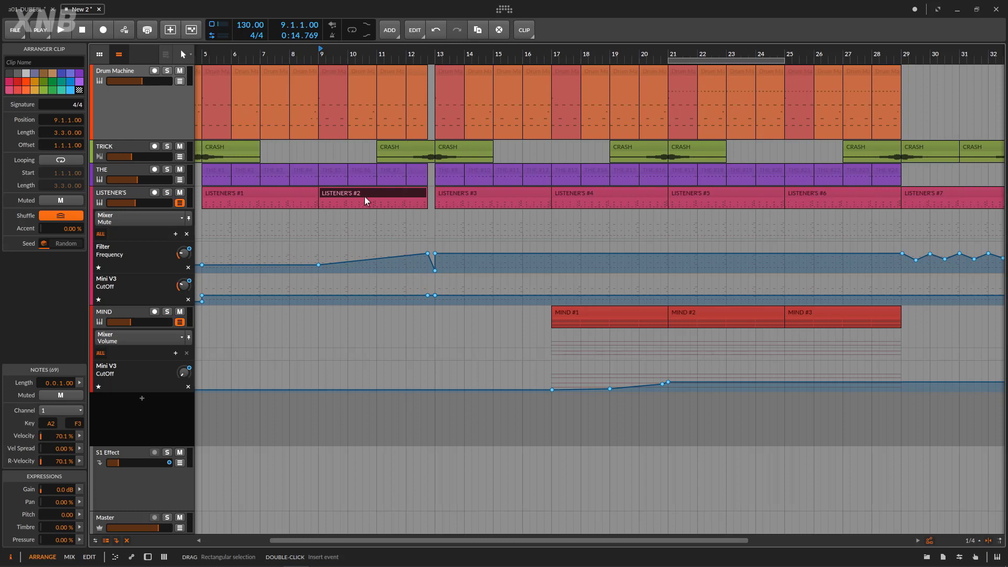
{"action": "left_click", "coordinate": [496, 195]}
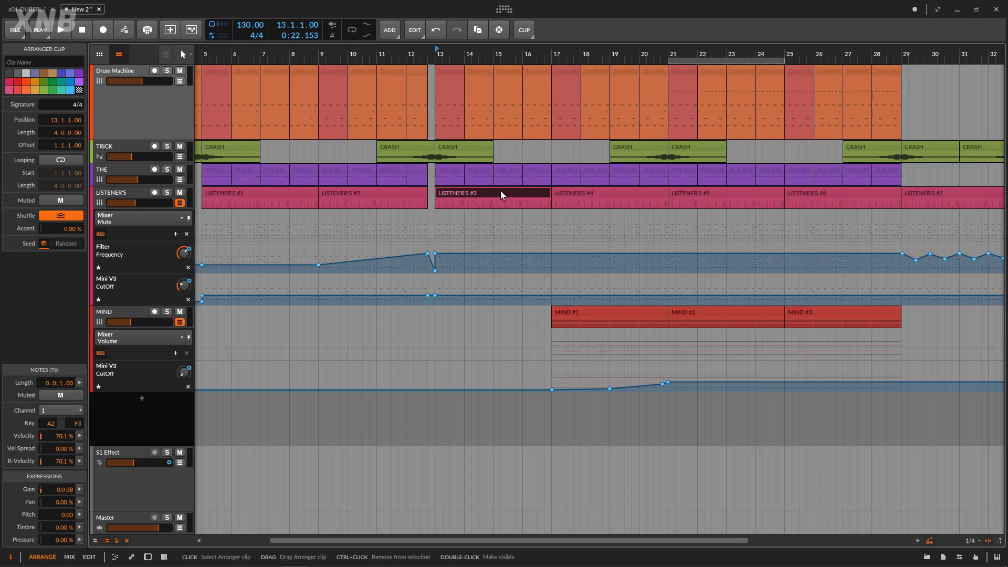
Step: Play from bar 10 to hear the filter rise and the short silence leading into bar 13
{"action": "left_click", "coordinate": [348, 51]}
{"action": "key", "text": "space"}
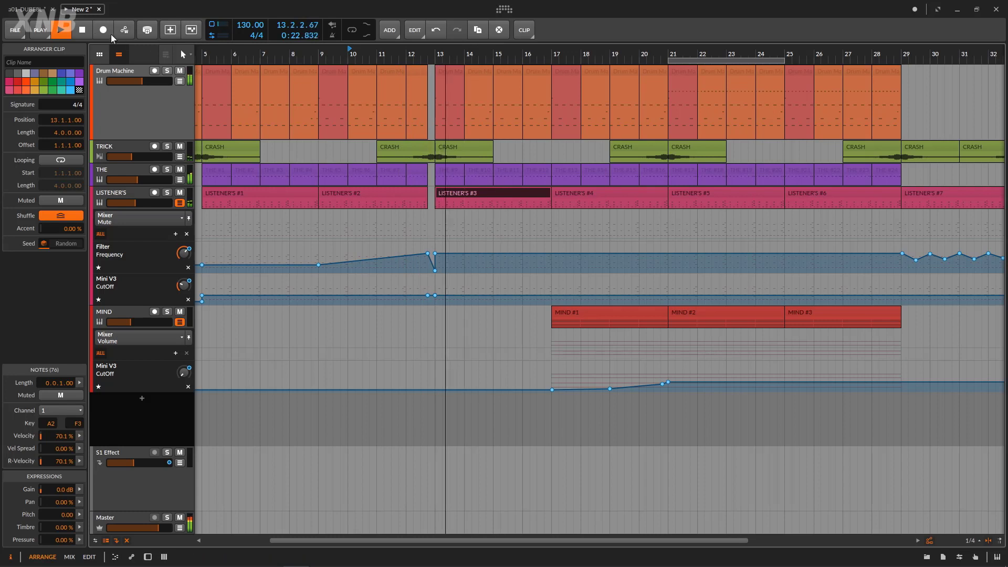
{"action": "left_click", "coordinate": [82, 30]}
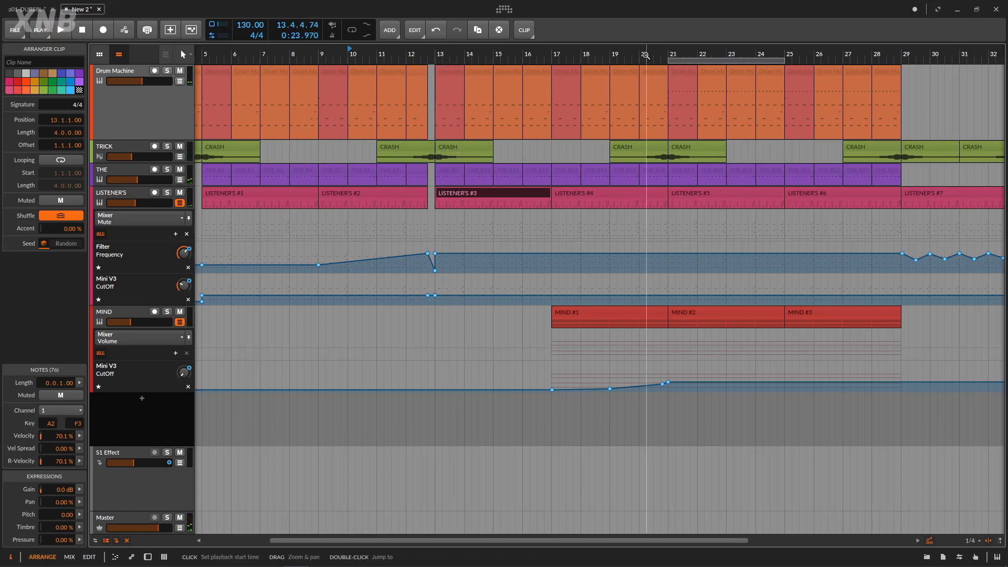
Step: Play from just before bar 19 to hear the crash and MIND cutoff automation lead into bar 21
{"action": "left_click", "coordinate": [604, 54]}
{"action": "key", "text": "space"}
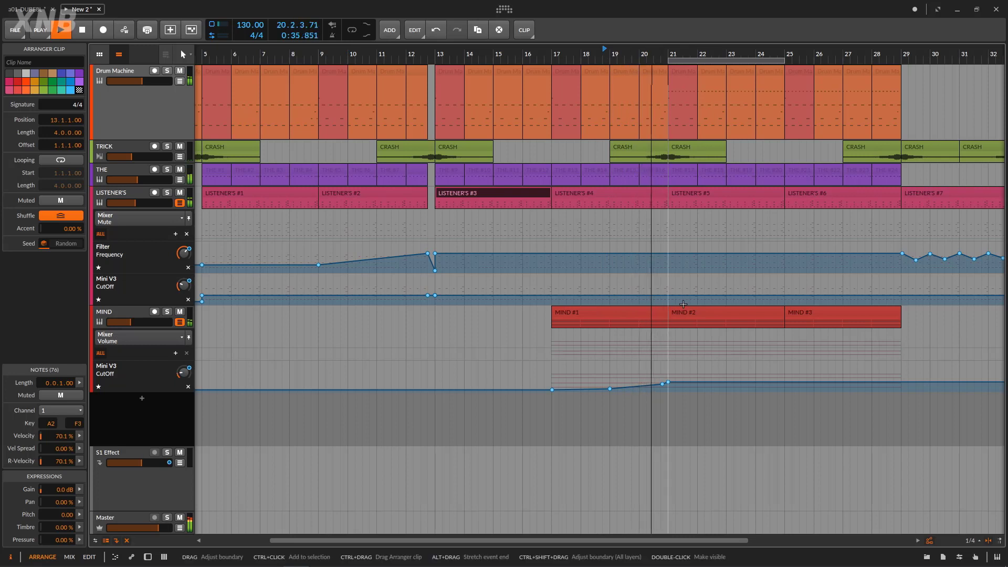
{"action": "left_click", "coordinate": [84, 30]}
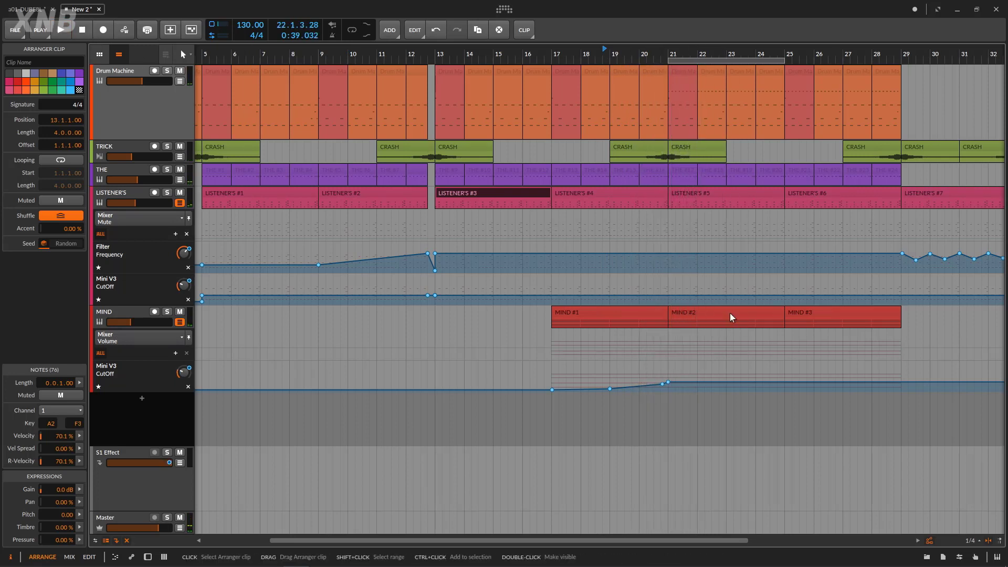
Step: Select the LISTENER'S clip at bar 25 and play from just before bar 28 into the drumless break at bar 29
{"action": "left_click_drag", "start_coordinate": [588, 48], "coordinate": [564, 46]}
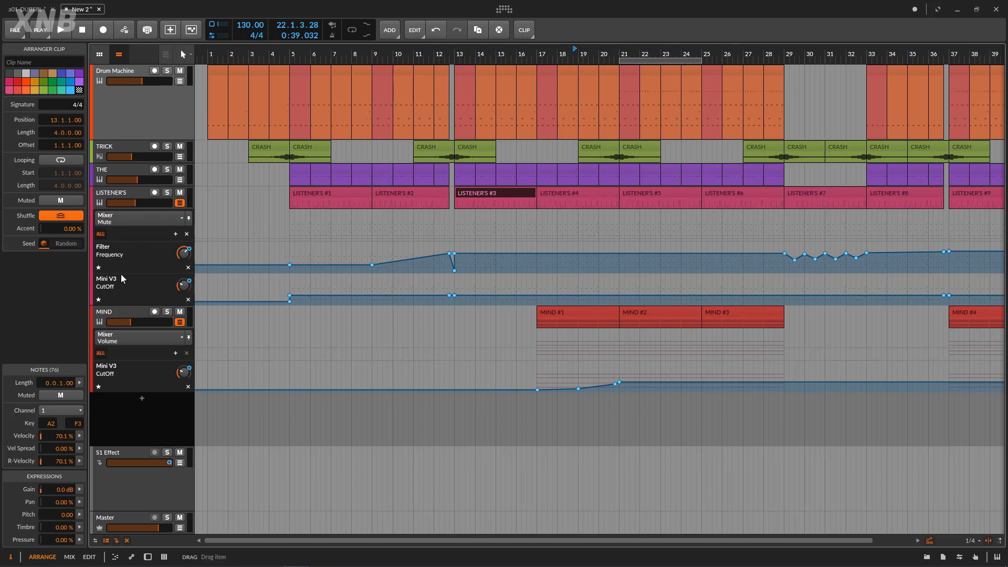
{"action": "left_click_drag", "start_coordinate": [867, 52], "coordinate": [623, 56]}
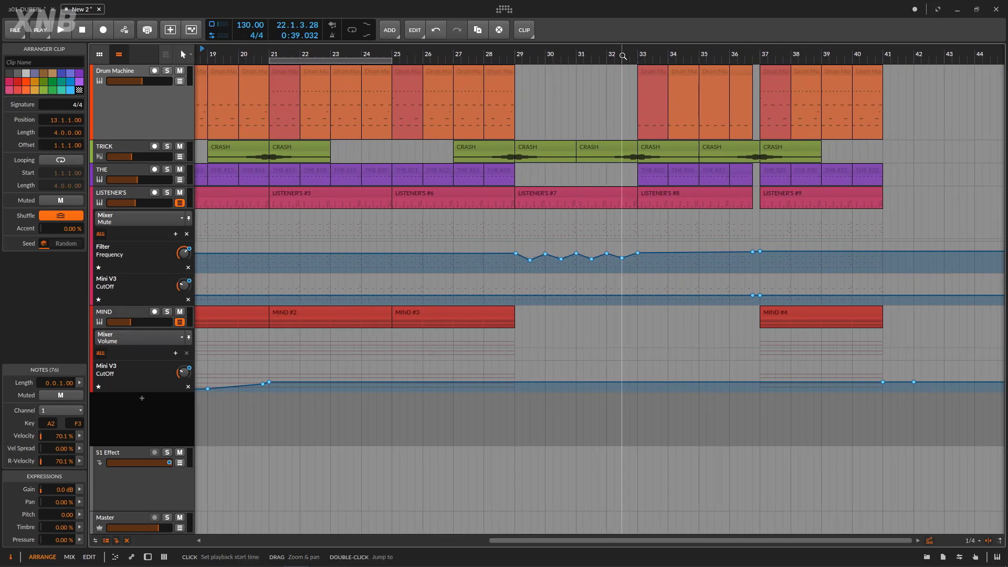
{"action": "left_click", "coordinate": [460, 199]}
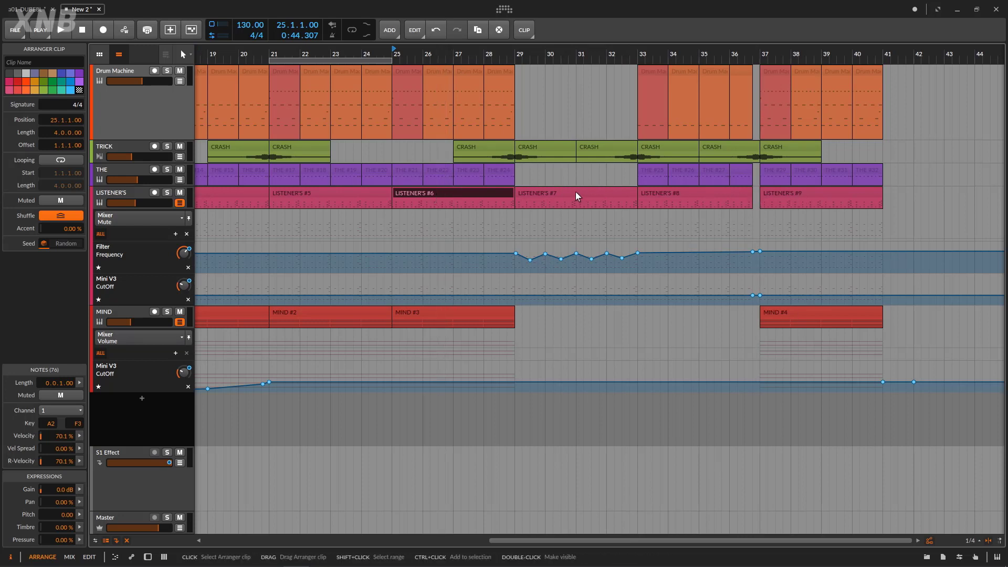
{"action": "left_click", "coordinate": [480, 54]}
{"action": "key", "text": "space"}
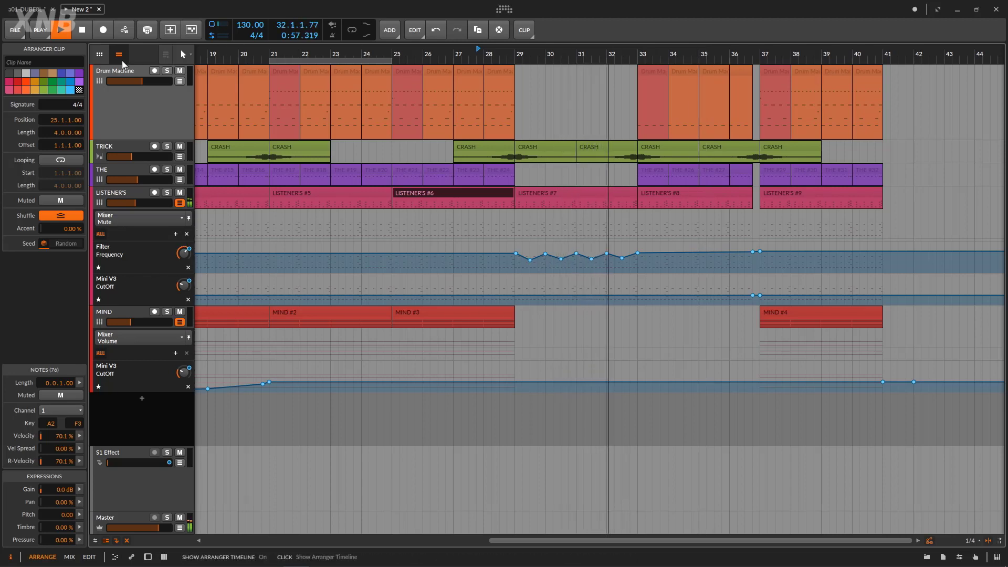
{"action": "left_click", "coordinate": [81, 35]}
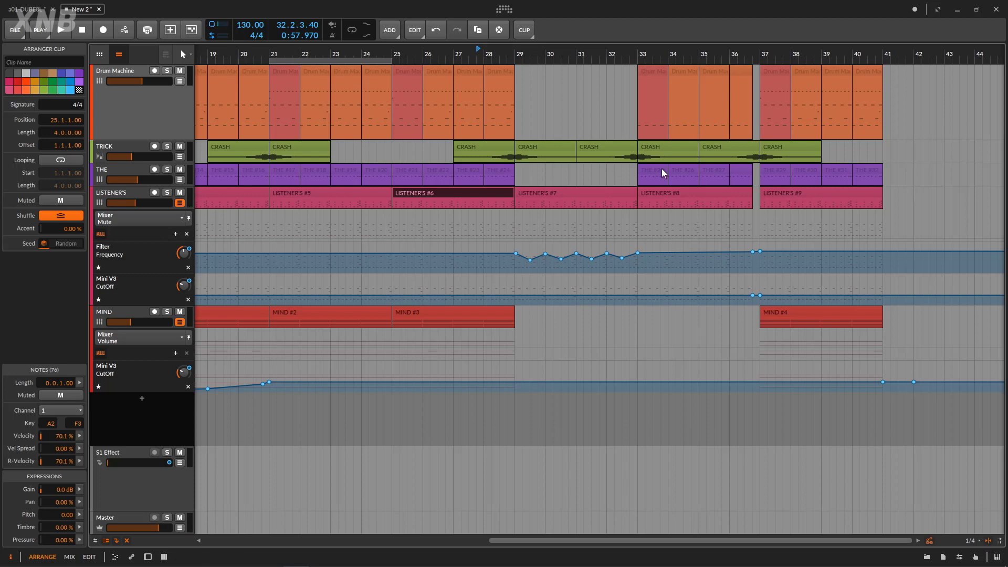
Step: Select the LISTENER'S clip at bar 29 and play from there through the drums' return at bar 33
{"action": "left_click", "coordinate": [563, 192]}
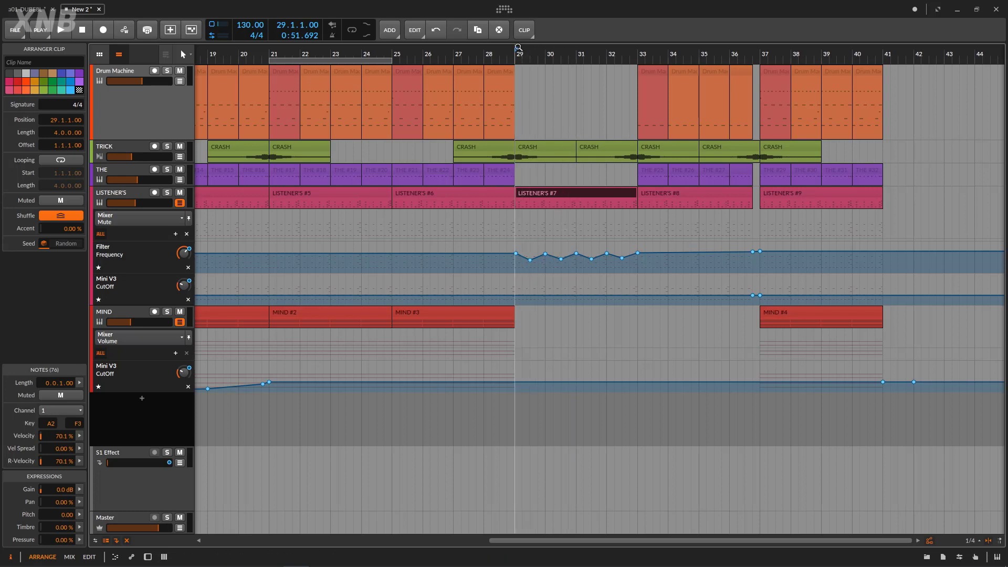
{"action": "key", "text": "space"}
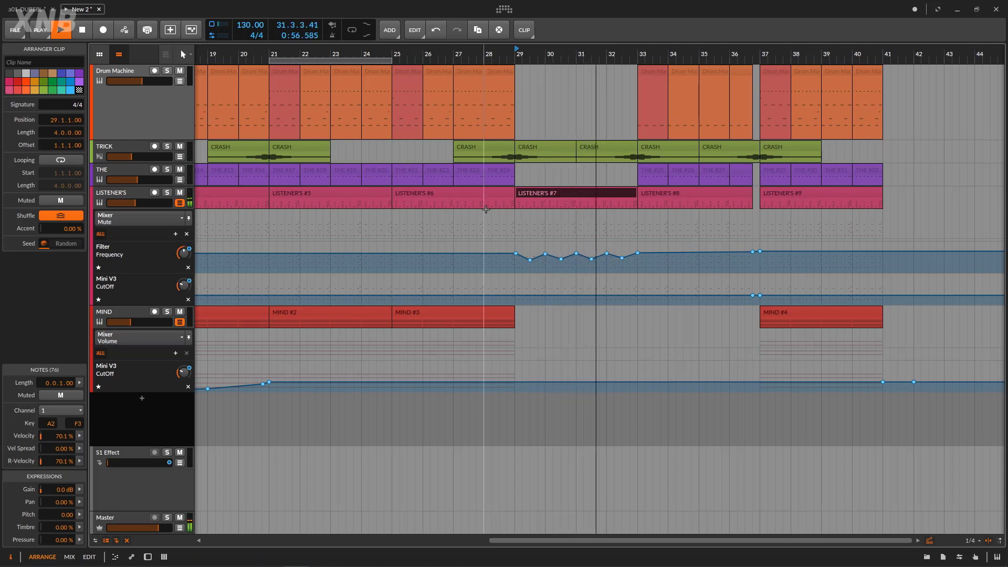
{"action": "left_click_drag", "start_coordinate": [469, 54], "coordinate": [508, 40]}
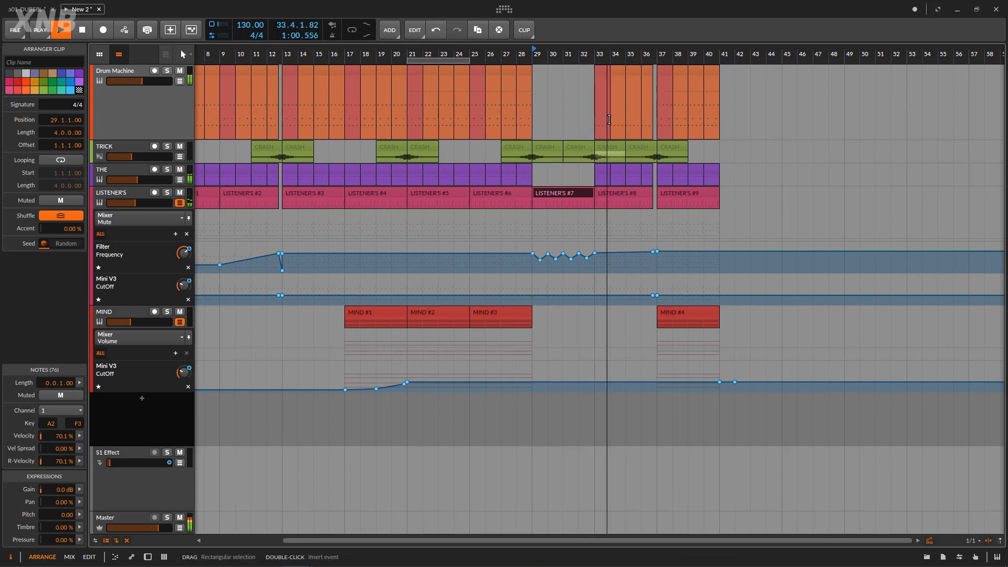
{"action": "left_click", "coordinate": [88, 30]}
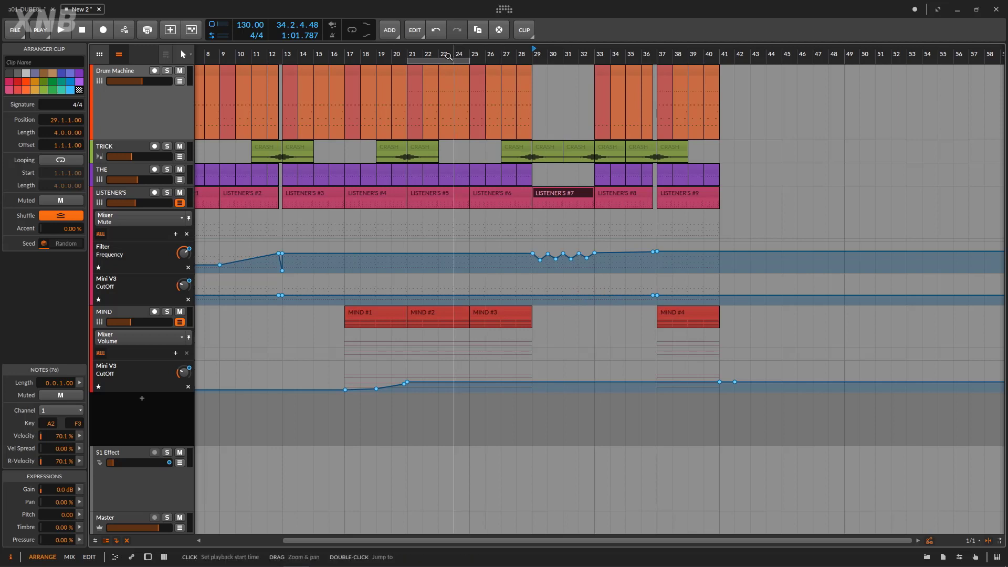
{"action": "left_click_drag", "start_coordinate": [449, 56], "coordinate": [539, 56]}
{"action": "left_click_drag", "start_coordinate": [566, 54], "coordinate": [503, 44]}
{"action": "left_click", "coordinate": [139, 491]}
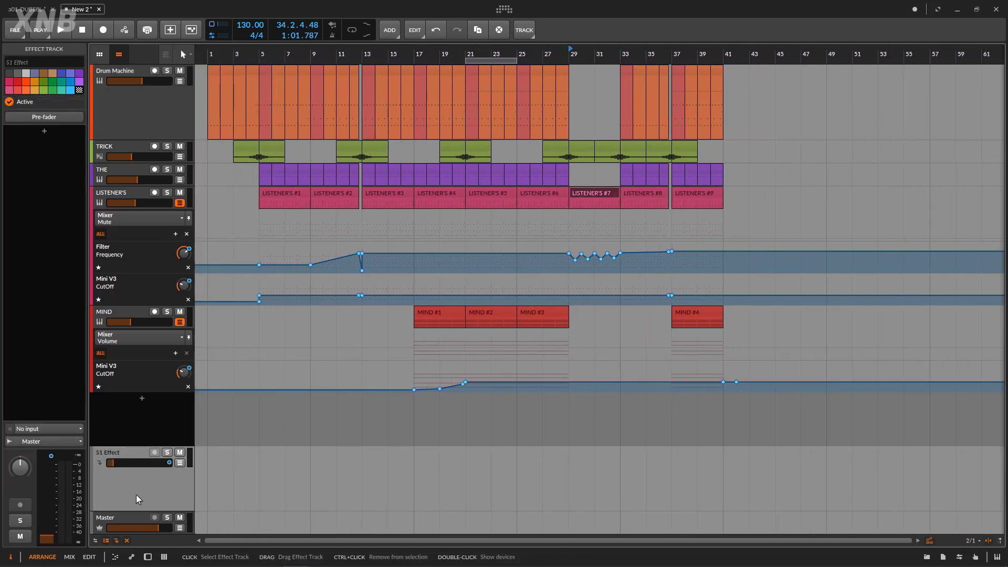
{"action": "double_click", "coordinate": [137, 497]}
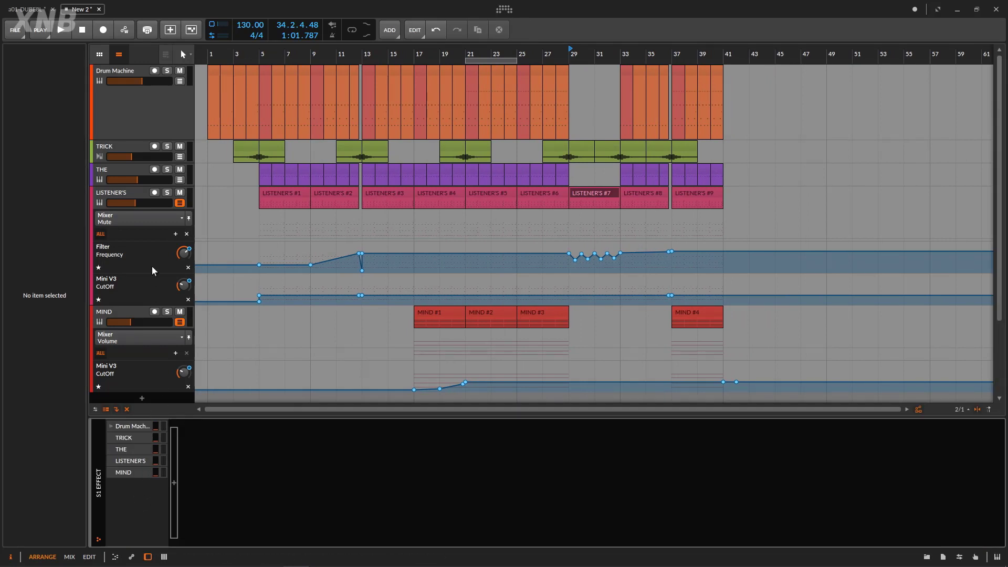
{"action": "left_click_drag", "start_coordinate": [213, 414], "coordinate": [216, 564]}
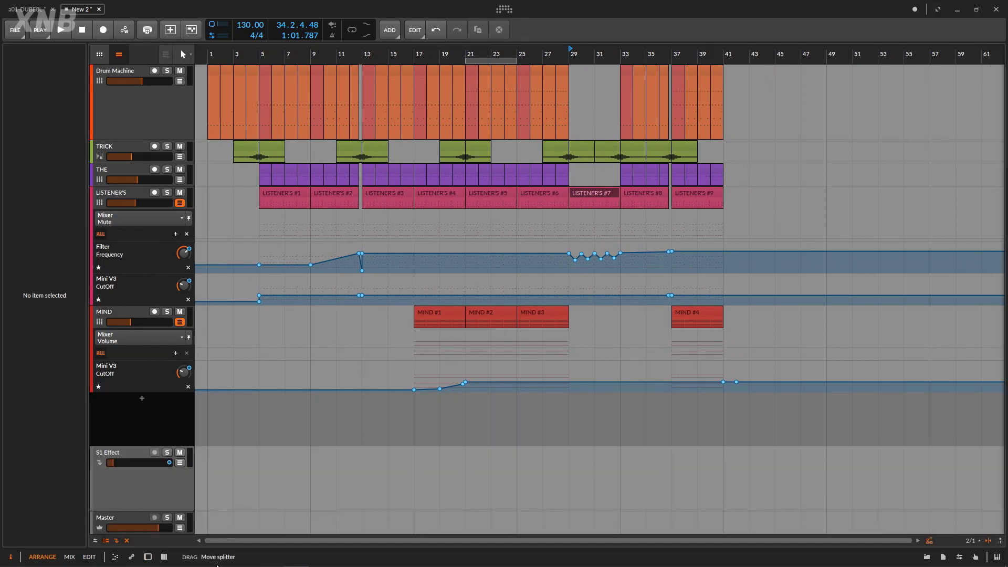
Step: Show the S1 Effect track's automation lane and bring its volume curve fully into view
{"action": "left_click", "coordinate": [180, 463]}
{"action": "scroll", "coordinate": [700, 387], "scroll_direction": "down", "scroll_amount": 1}
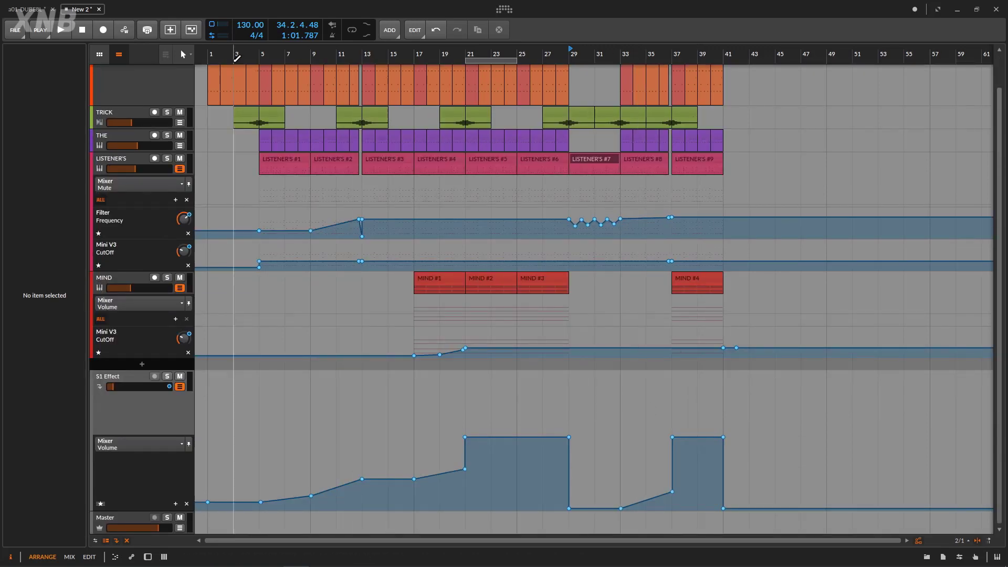
{"action": "scroll", "coordinate": [567, 263], "scroll_direction": "up", "scroll_amount": 1}
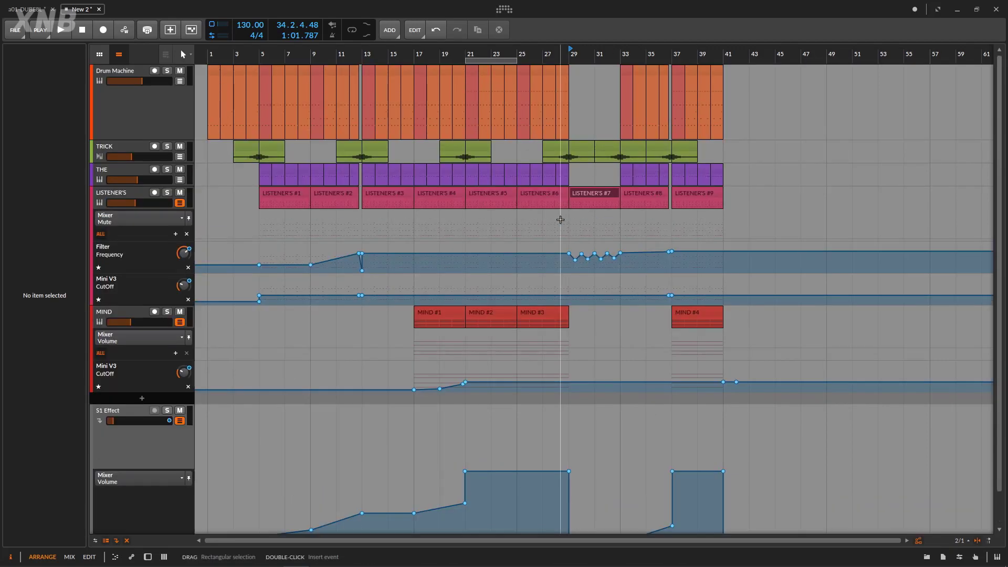
{"action": "scroll", "coordinate": [601, 280], "scroll_direction": "down", "scroll_amount": 1}
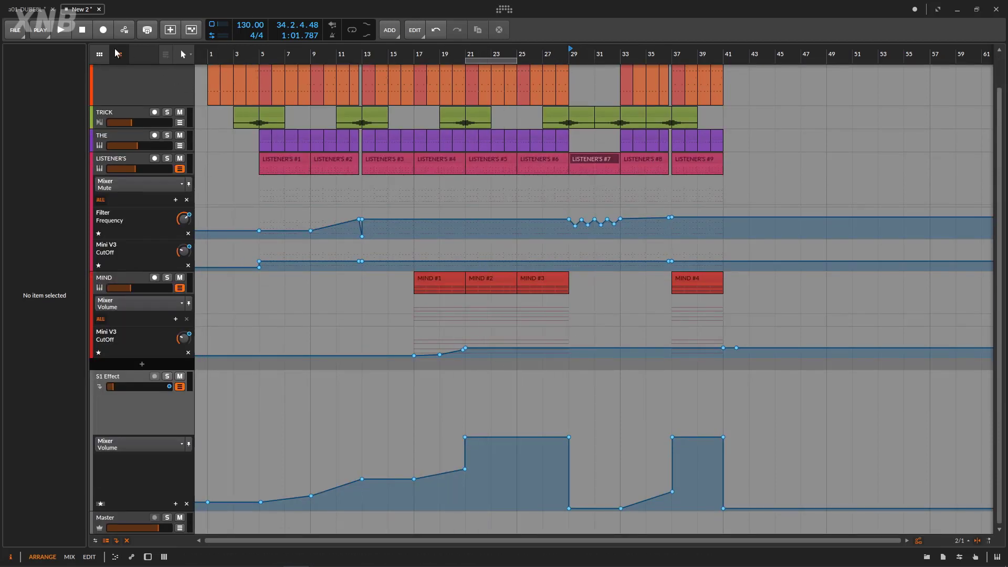
Step: Play the arrangement from bar 1 past bar 33 to hear how the S1 Effect volume automation shapes each section
{"action": "left_click", "coordinate": [84, 30]}
{"action": "left_click", "coordinate": [64, 31]}
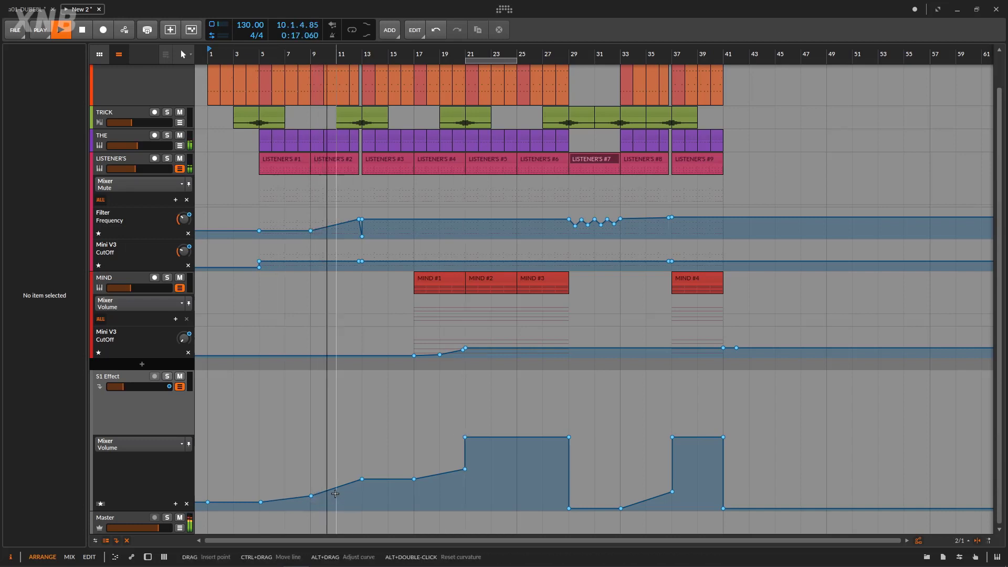
{"action": "mouse_move", "coordinate": [363, 480]}
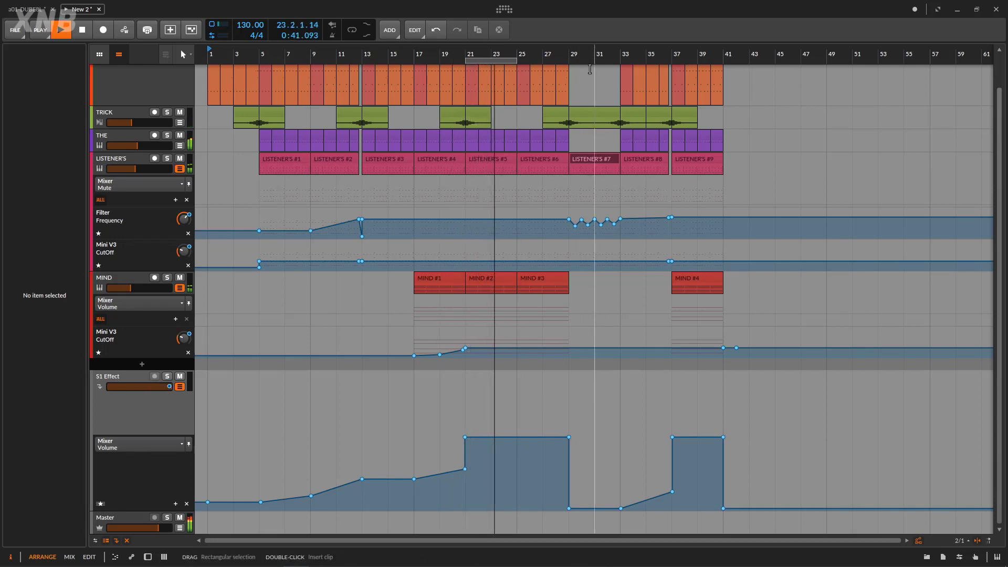
{"action": "left_click_drag", "start_coordinate": [578, 51], "coordinate": [420, 47]}
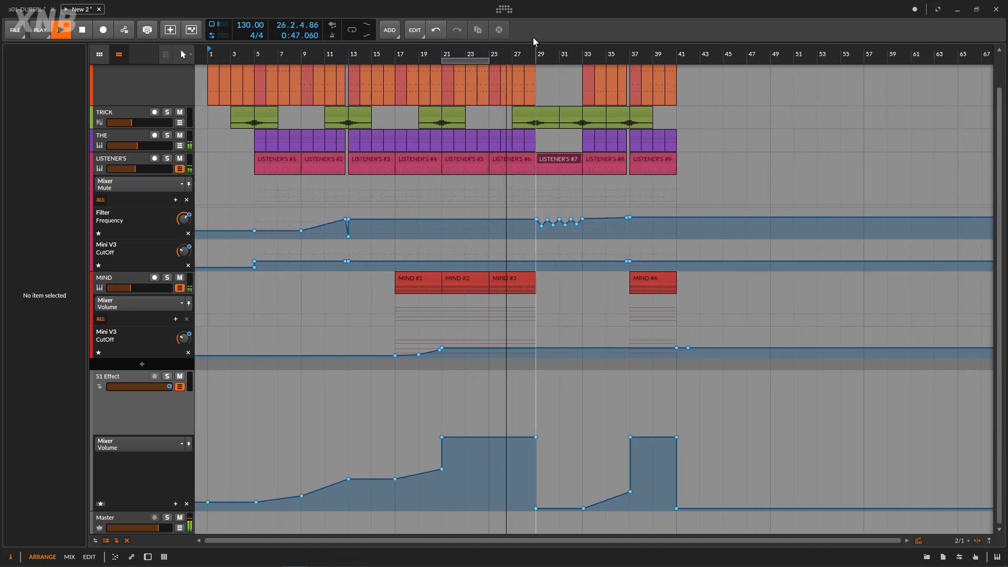
{"action": "left_click_drag", "start_coordinate": [533, 56], "coordinate": [446, 423]}
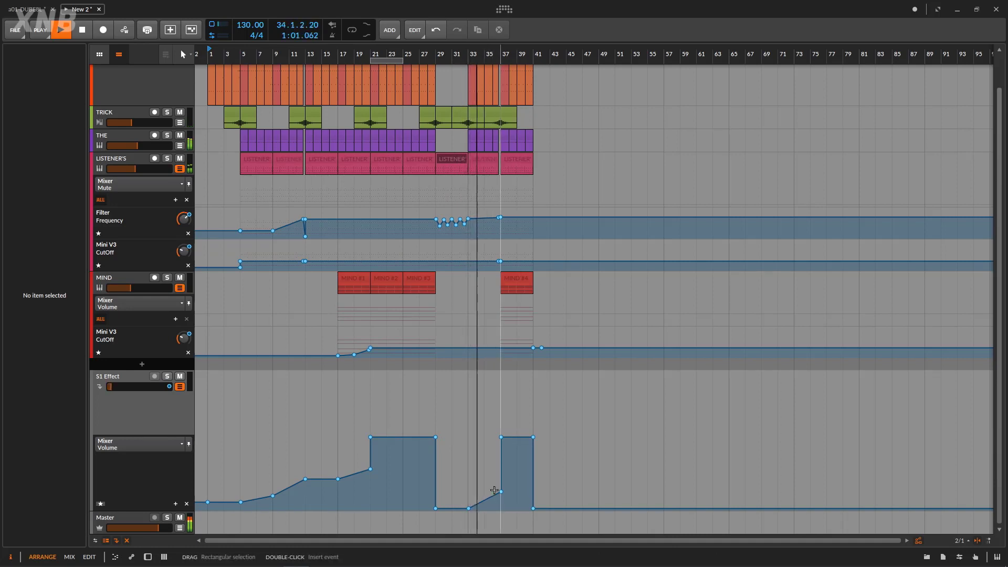
{"action": "left_click", "coordinate": [82, 30]}
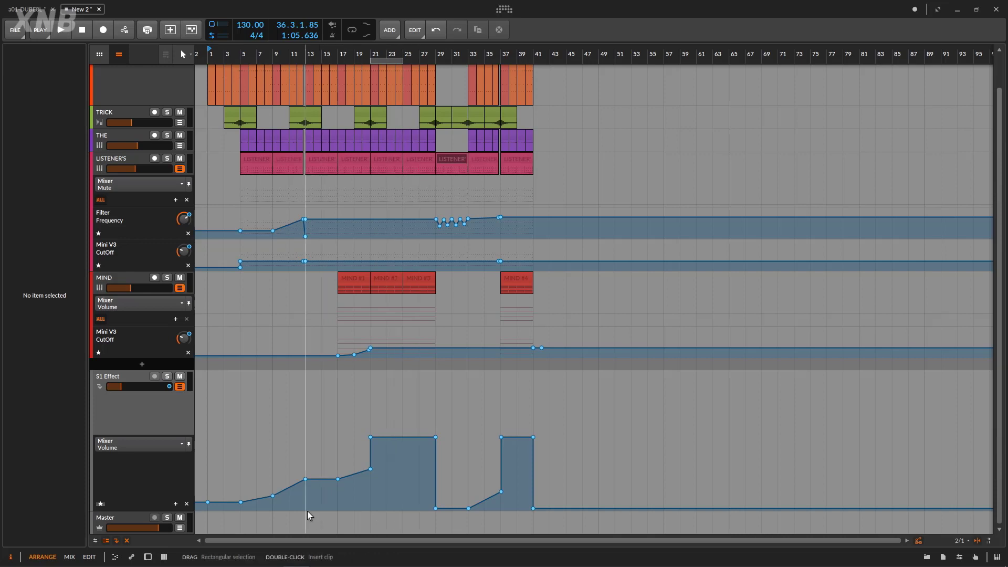
Step: Select the time range from bar 1 to bar 49 on the S1 Effect track and its volume automation
{"action": "left_click_drag", "start_coordinate": [463, 508], "coordinate": [468, 508]}
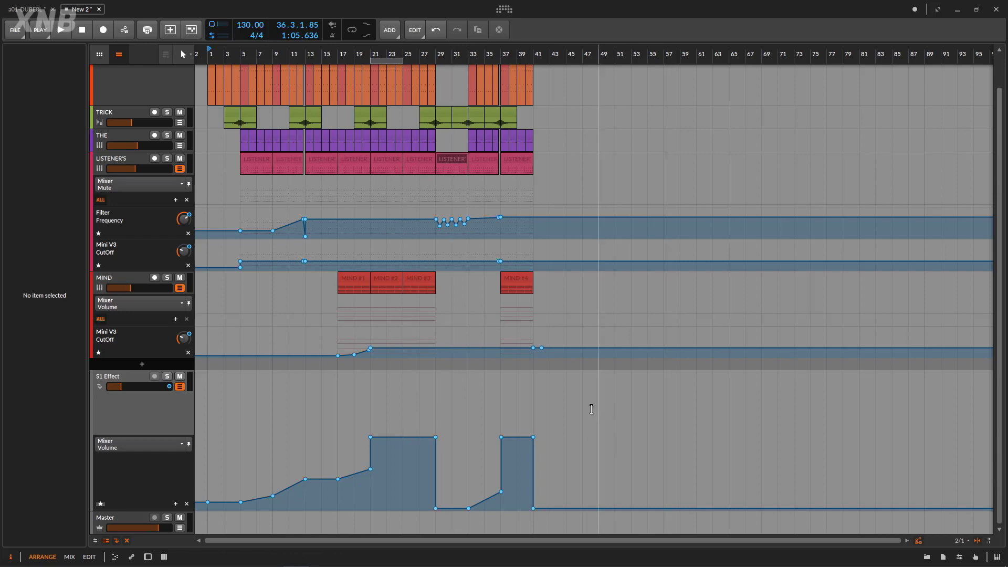
{"action": "left_click_drag", "start_coordinate": [595, 409], "coordinate": [162, 502]}
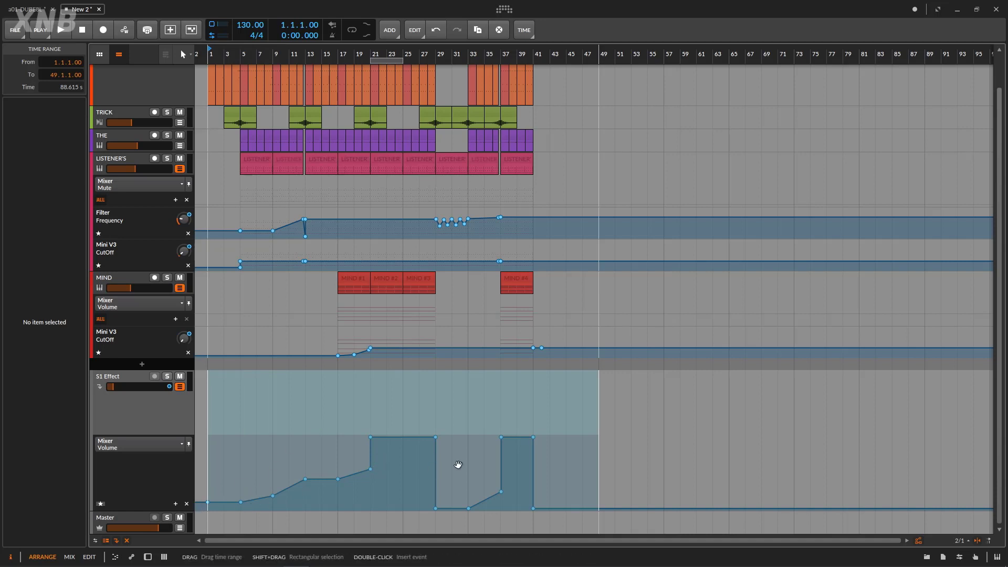
Step: Clear the time range selection and bring the arrangement's bars 1 to 41, including the Drum Machine track, into closer view
{"action": "left_click", "coordinate": [655, 491]}
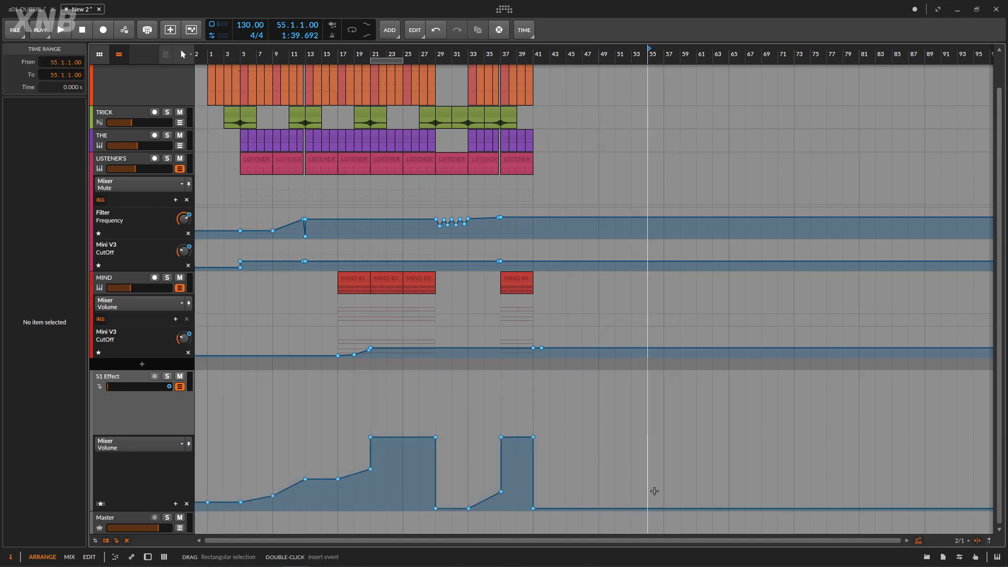
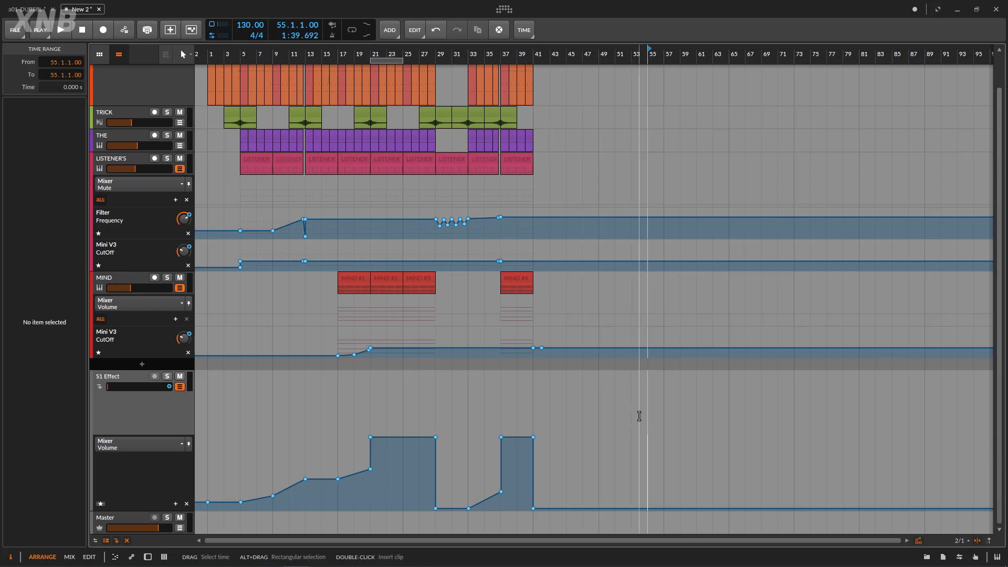
{"action": "left_click_drag", "start_coordinate": [305, 54], "coordinate": [400, 62]}
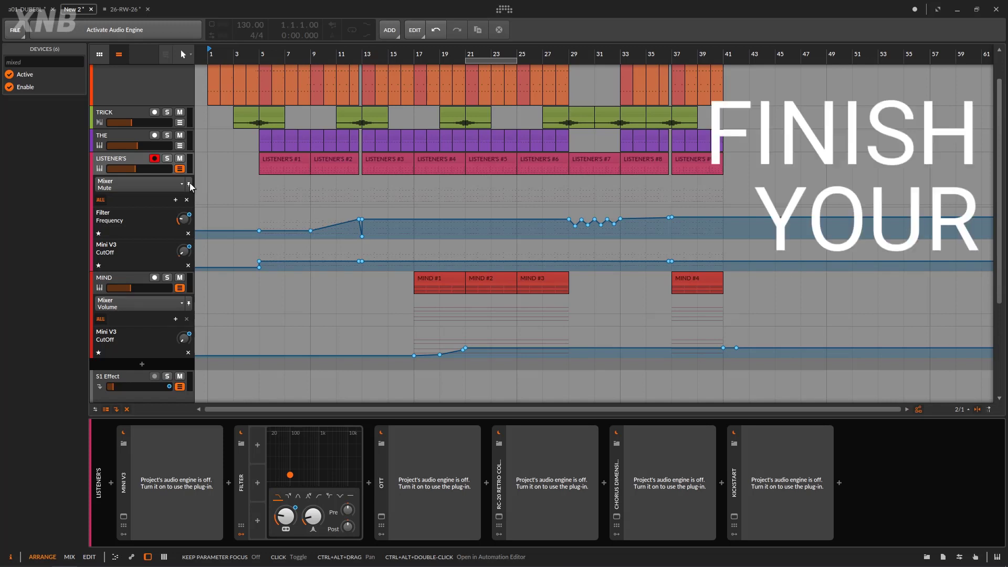
{"action": "scroll", "coordinate": [440, 119], "scroll_direction": "up", "scroll_amount": 2}
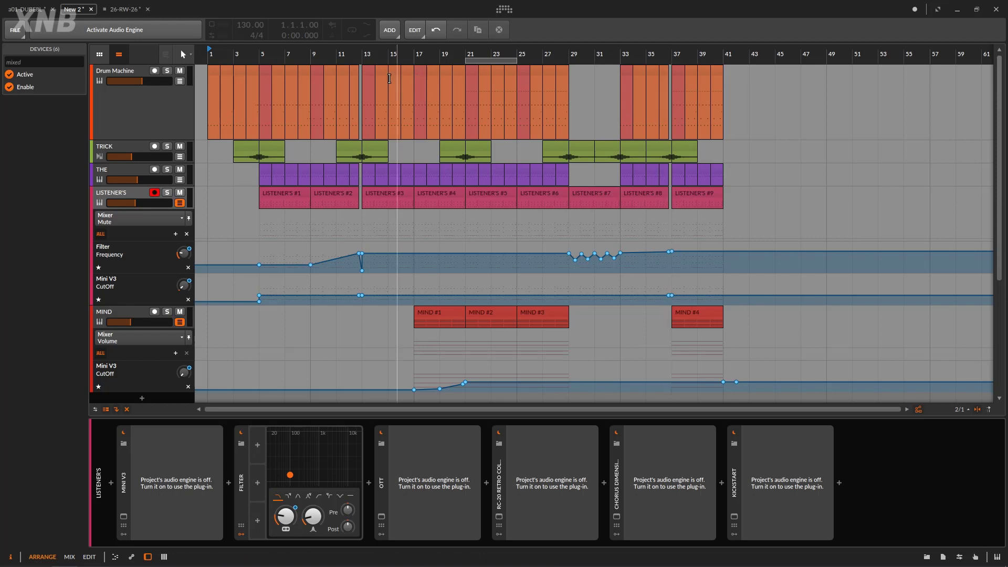
Step: Switch to the 26-RW-26 project and play its arrangement from bar 1, examining the tracks and opening sections
{"action": "left_click", "coordinate": [125, 9]}
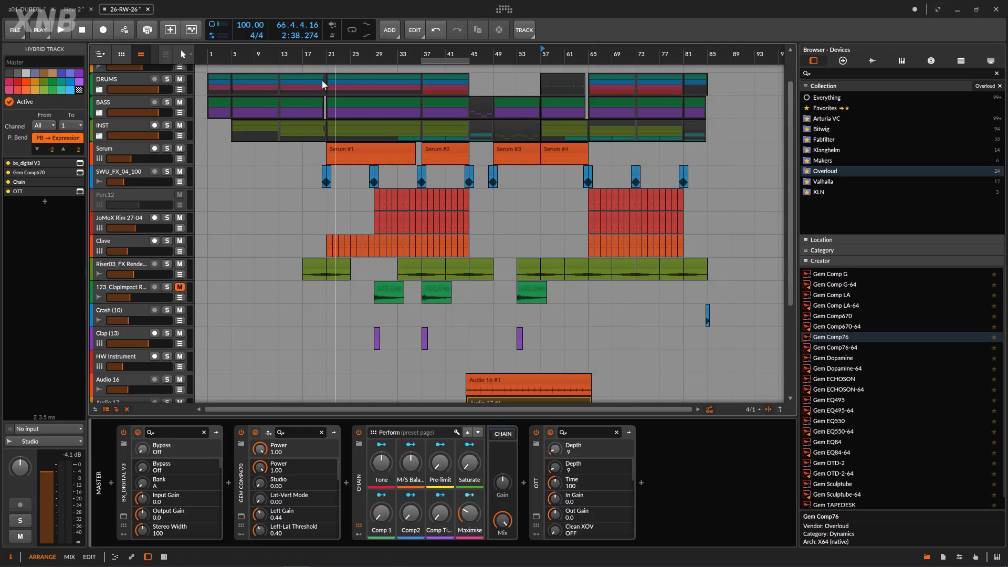
{"action": "left_click", "coordinate": [83, 33]}
{"action": "left_click", "coordinate": [62, 30]}
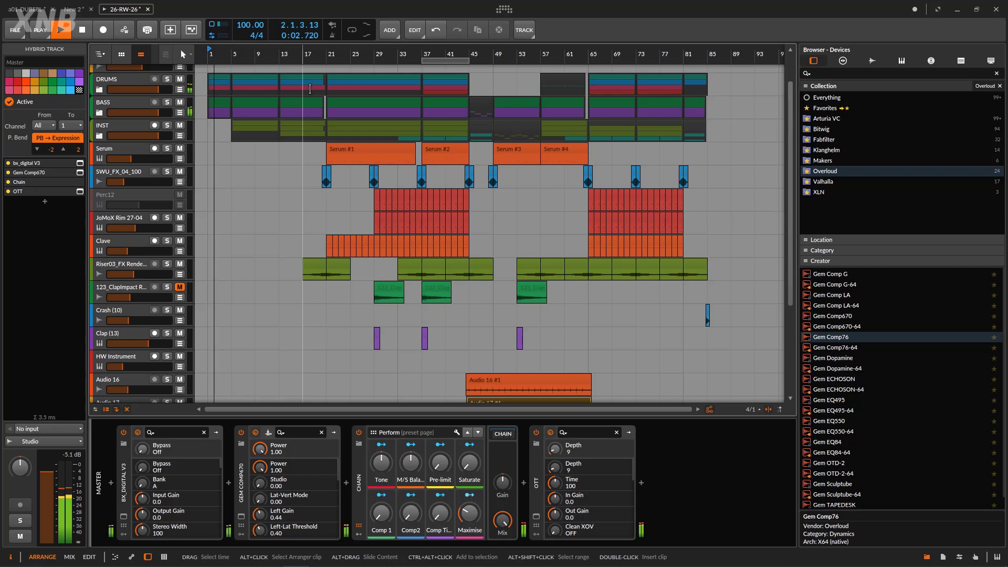
{"action": "scroll", "coordinate": [208, 263], "scroll_direction": "down", "scroll_amount": 4}
{"action": "scroll", "coordinate": [239, 256], "scroll_direction": "up", "scroll_amount": 3}
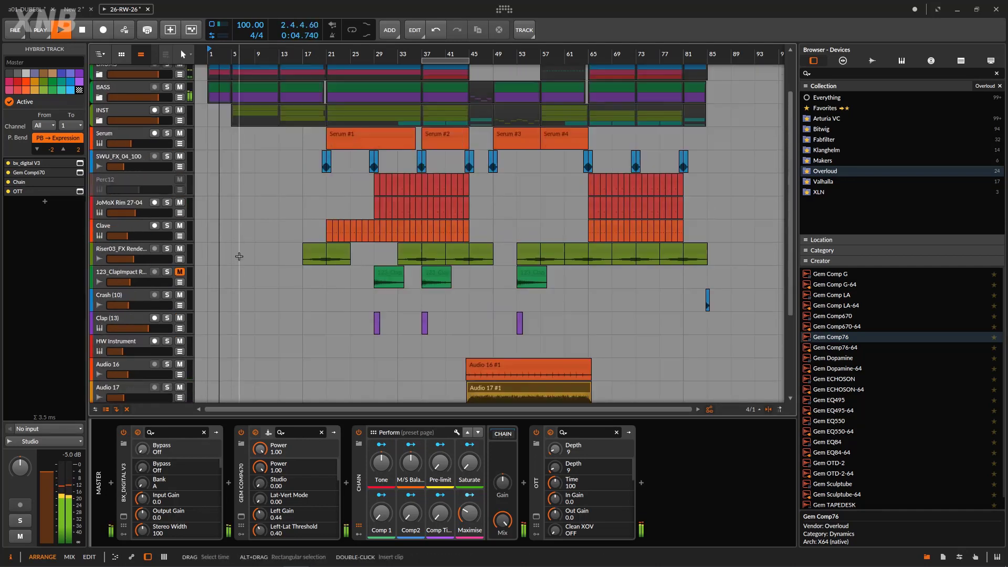
{"action": "scroll", "coordinate": [239, 257], "scroll_direction": "up", "scroll_amount": 2}
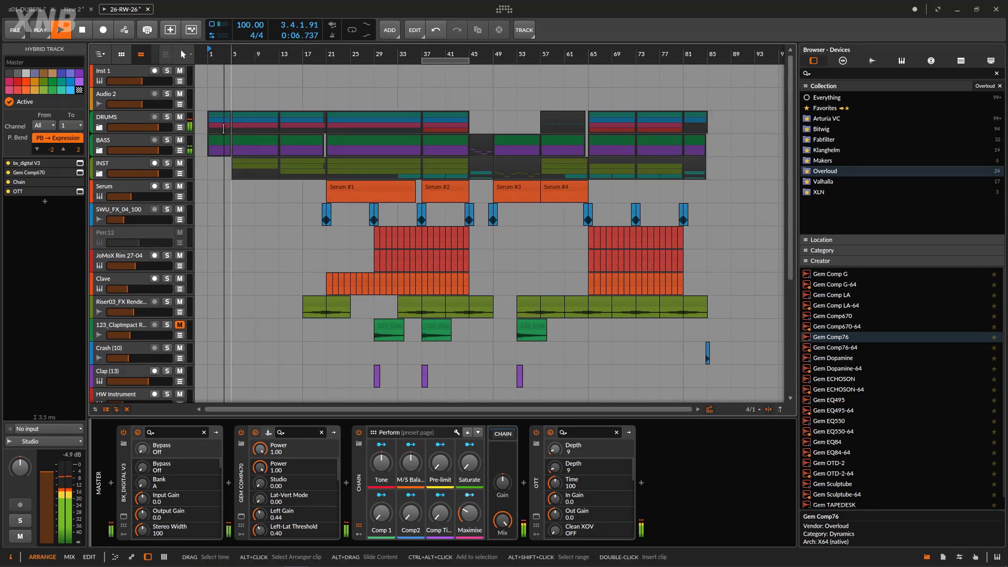
{"action": "left_click_drag", "start_coordinate": [240, 54], "coordinate": [241, 84]}
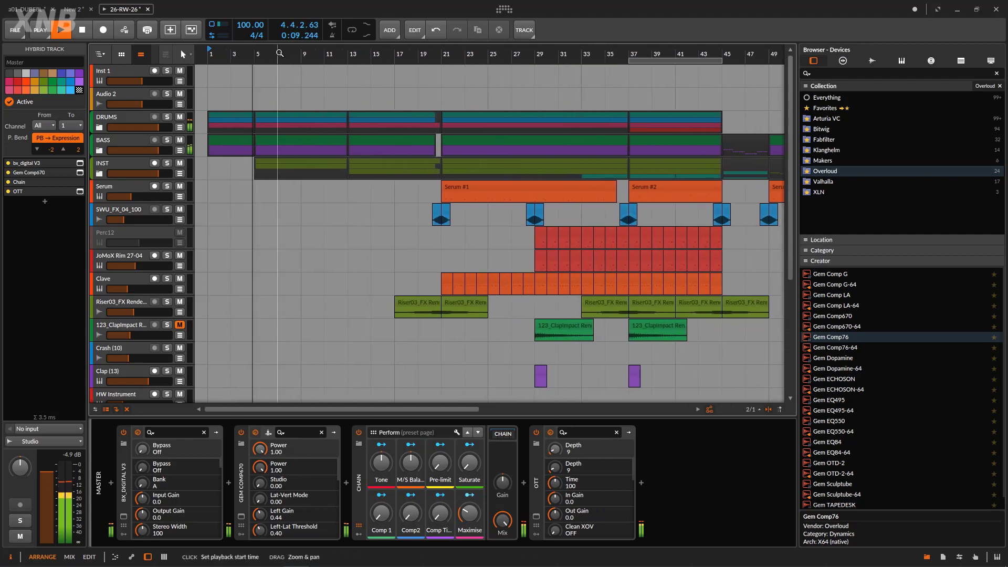
Step: During playback, check the child tracks of the INST, DRUMS and BASS groups, leaving all three groups collapsed
{"action": "left_click", "coordinate": [99, 174]}
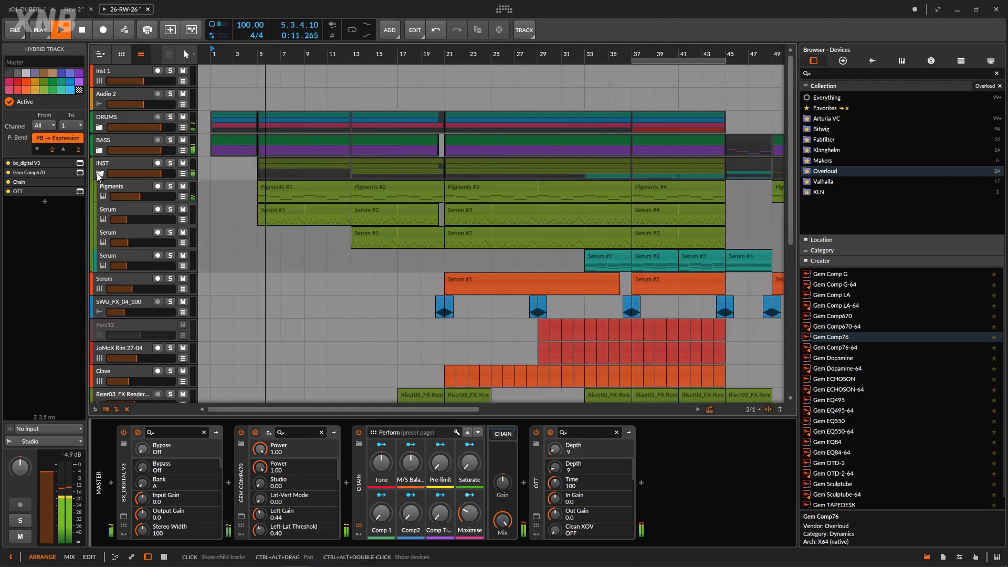
{"action": "left_click", "coordinate": [96, 127]}
{"action": "left_click", "coordinate": [96, 127]}
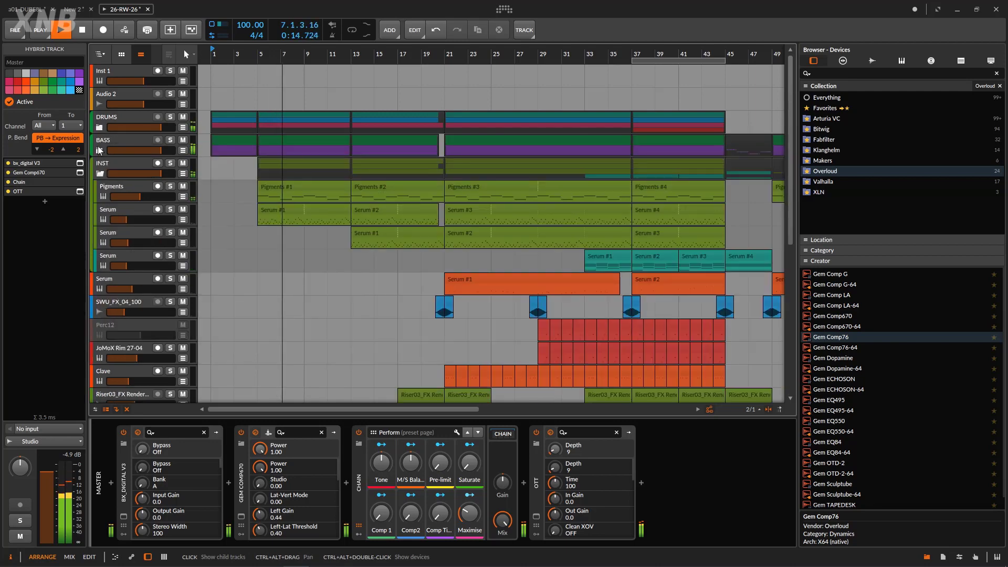
{"action": "left_click", "coordinate": [97, 152]}
{"action": "left_click", "coordinate": [97, 152]}
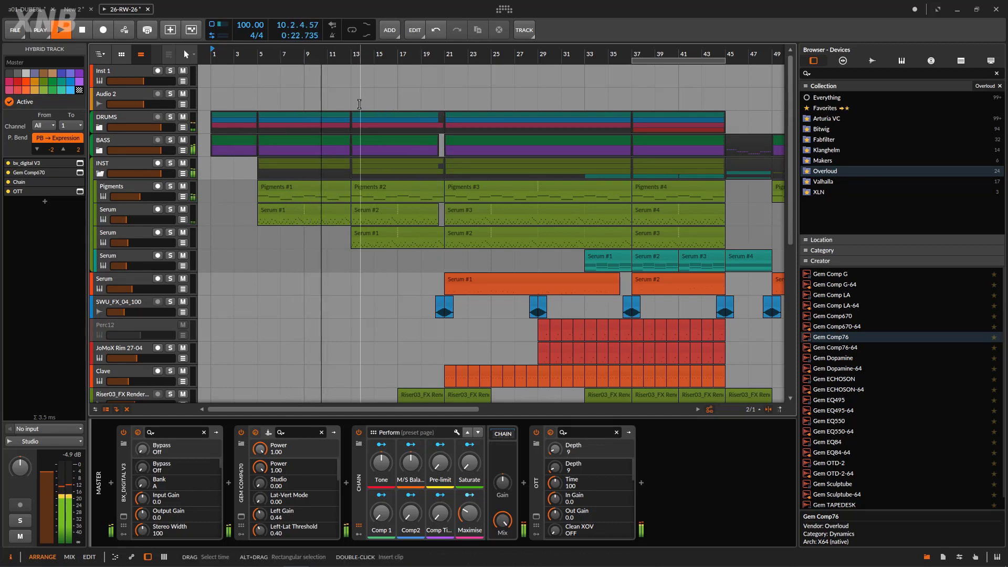
{"action": "scroll", "coordinate": [432, 206], "scroll_direction": "down", "scroll_amount": 2}
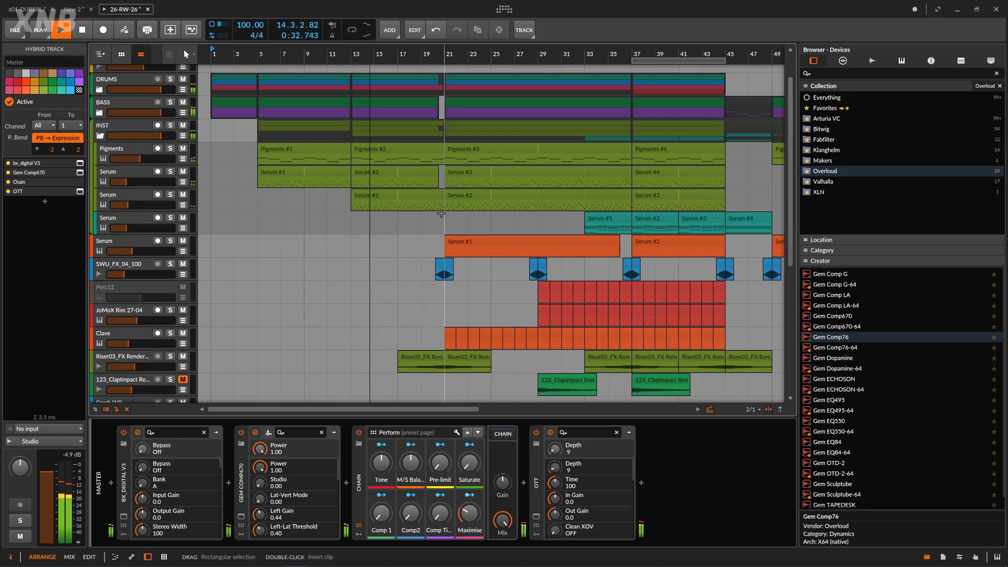
{"action": "left_click", "coordinate": [98, 135]}
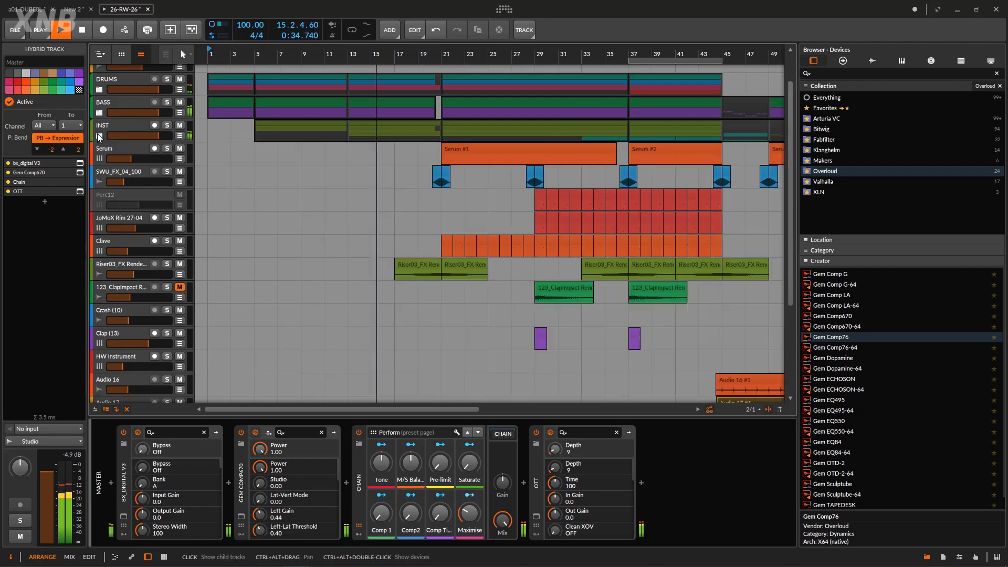
{"action": "scroll", "coordinate": [484, 189], "scroll_direction": "up", "scroll_amount": 2}
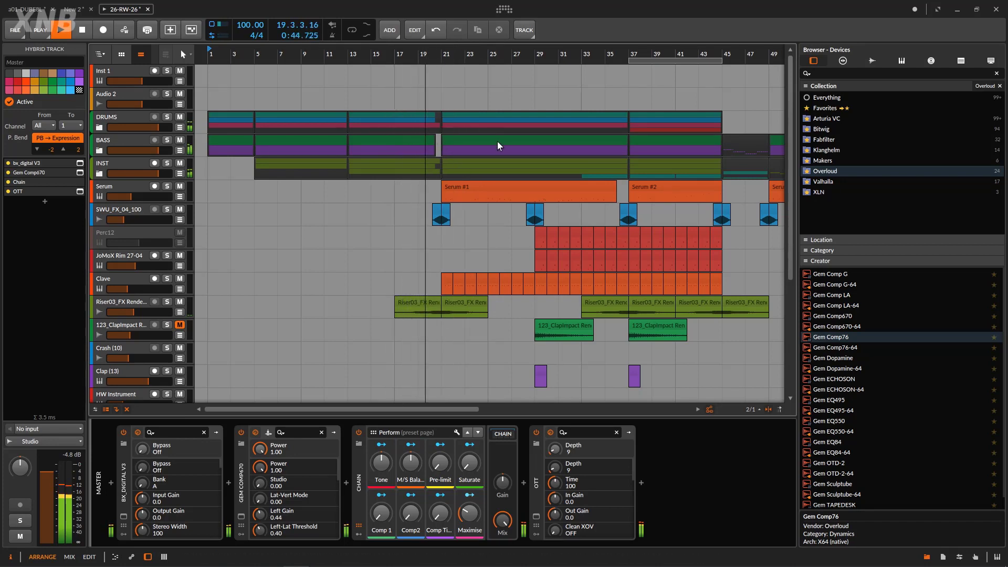
Step: Select the orange Serum clip at bar 21 and follow playback through the drumless section starting at bar 45
{"action": "left_click_drag", "start_coordinate": [523, 51], "coordinate": [469, 55]}
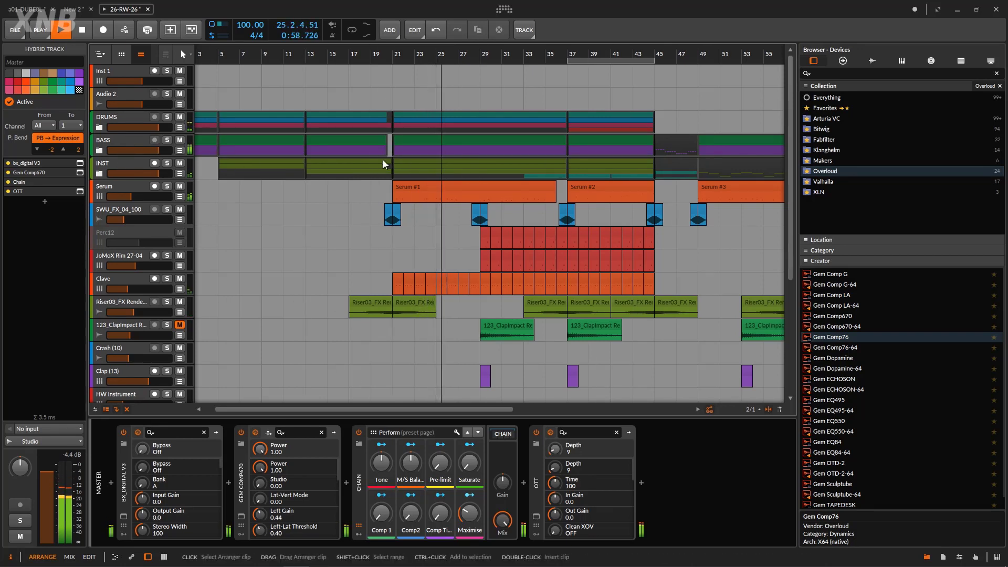
{"action": "left_click", "coordinate": [442, 186]}
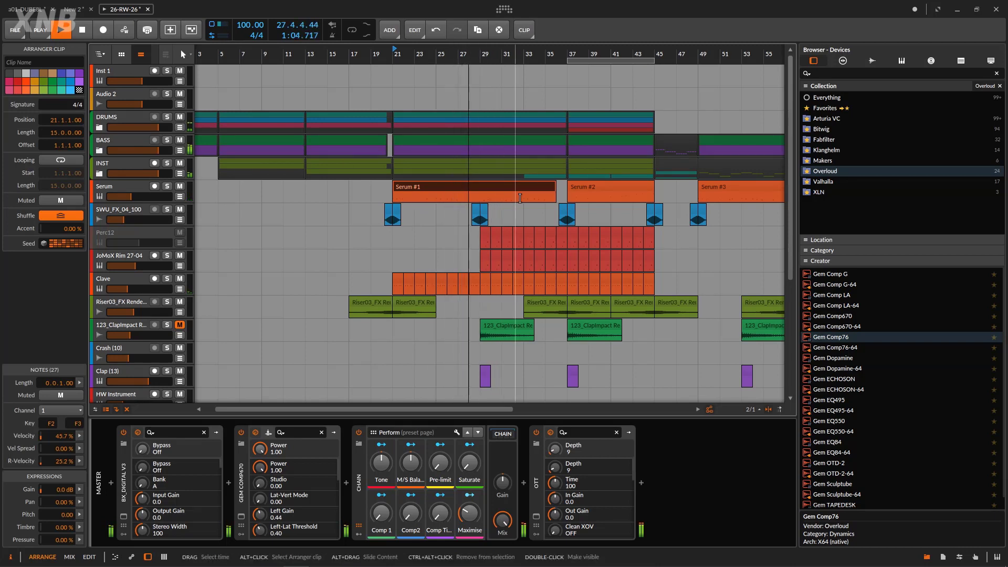
{"action": "left_click_drag", "start_coordinate": [531, 53], "coordinate": [502, 54]}
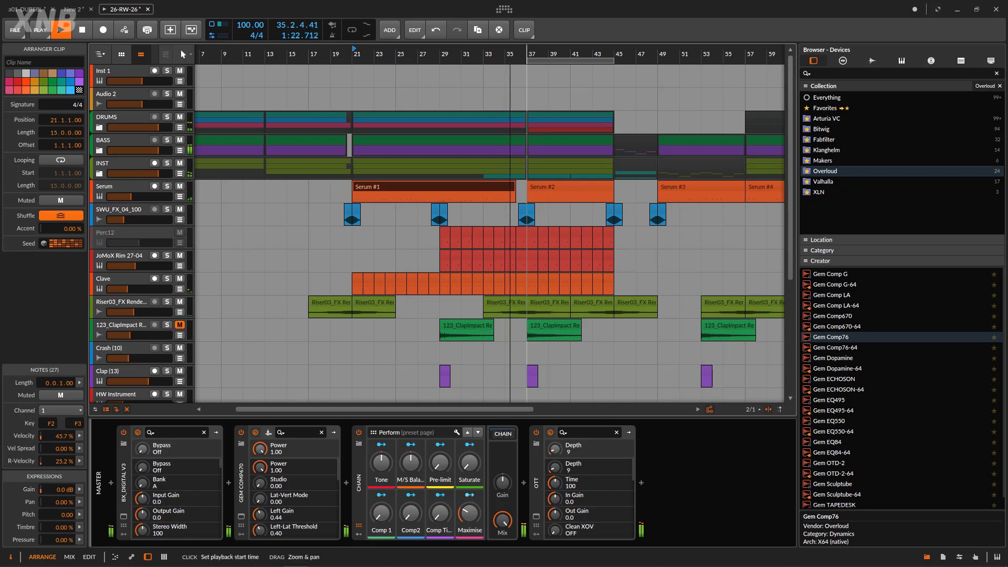
{"action": "left_click_drag", "start_coordinate": [527, 53], "coordinate": [505, 52]}
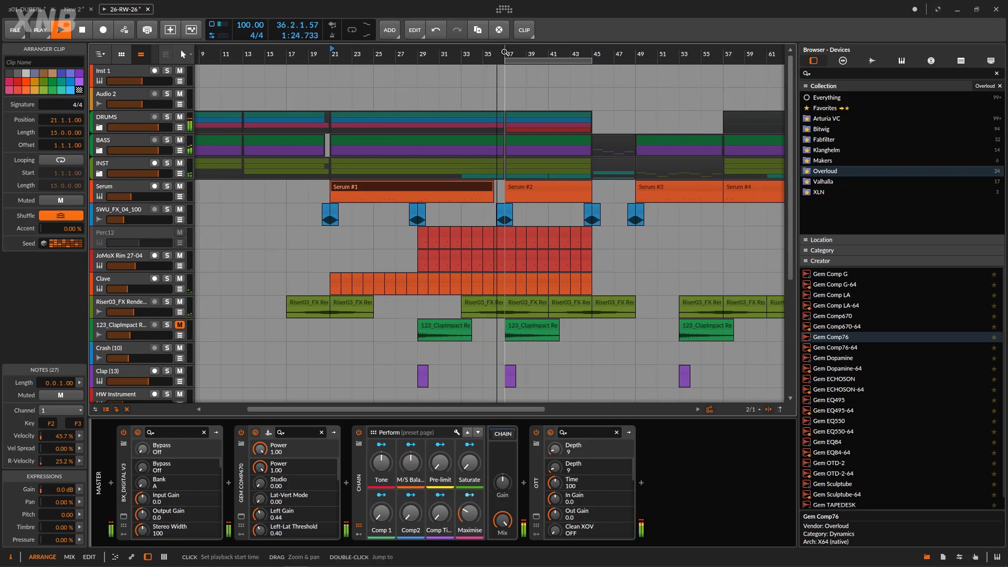
{"action": "left_click_drag", "start_coordinate": [527, 52], "coordinate": [461, 52]}
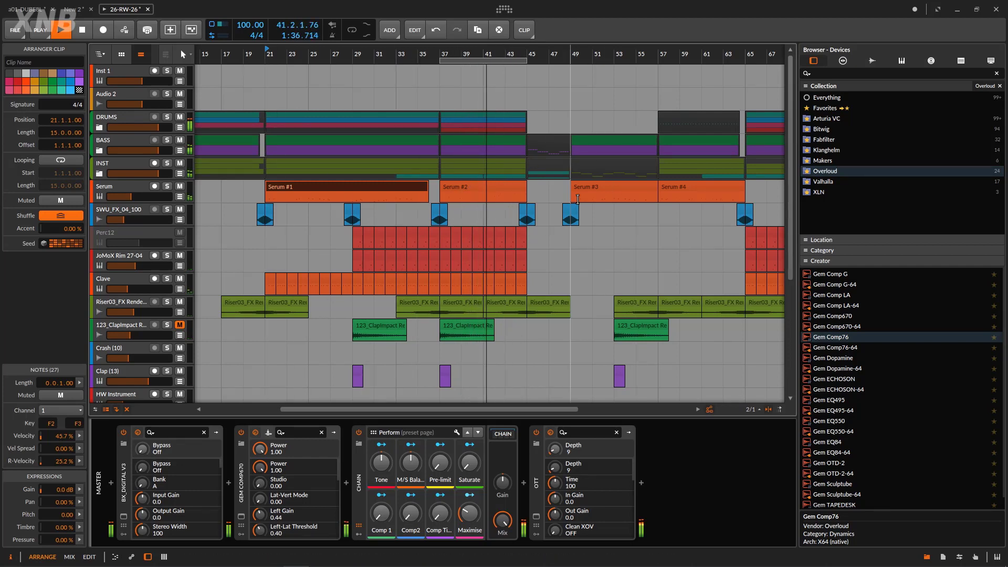
{"action": "left_click_drag", "start_coordinate": [527, 55], "coordinate": [478, 55]}
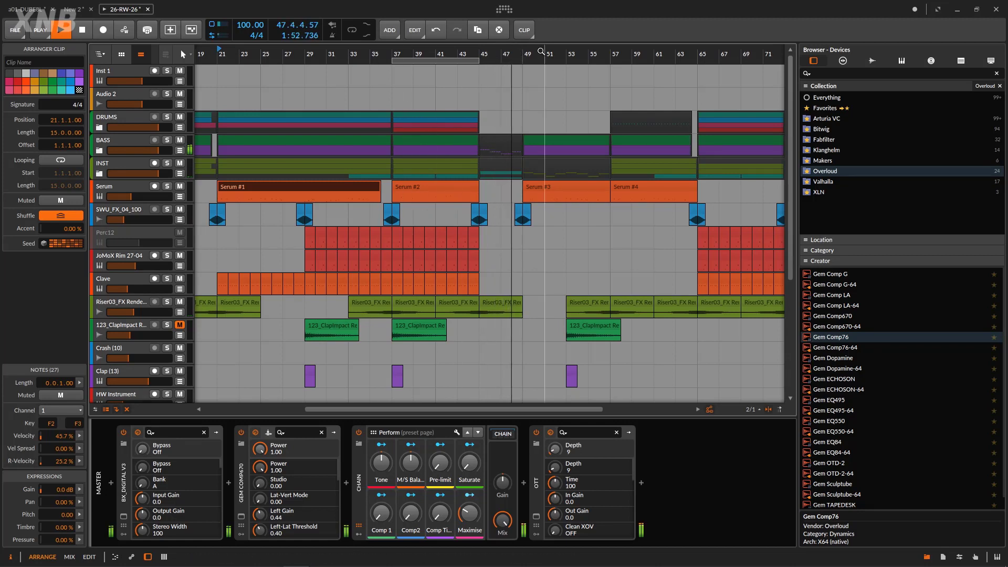
Step: Play on from bar 57 past the drums' return at bar 65 with the INST group expanded, and stop playback
{"action": "left_click_drag", "start_coordinate": [530, 52], "coordinate": [418, 55]}
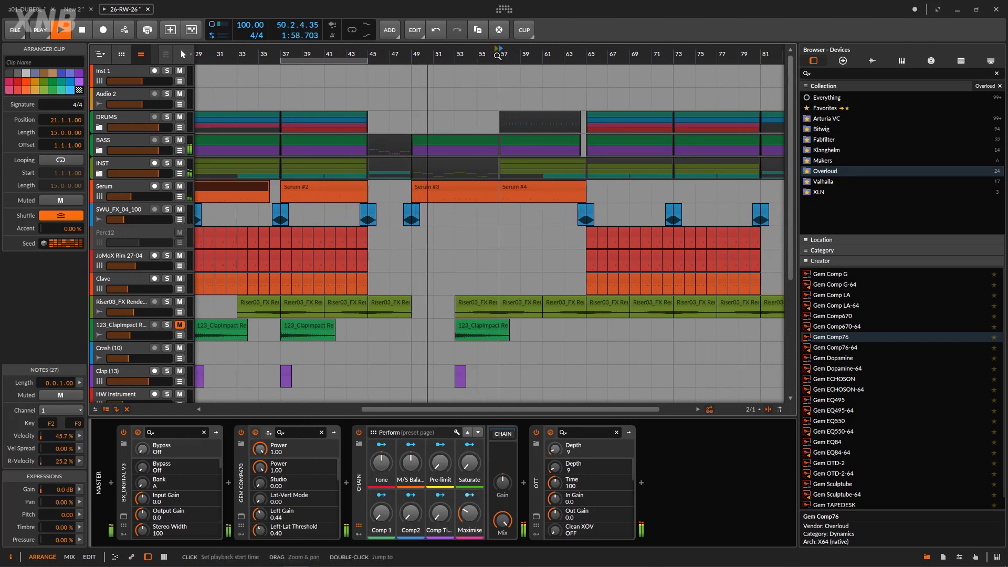
{"action": "left_click_drag", "start_coordinate": [546, 54], "coordinate": [424, 55]}
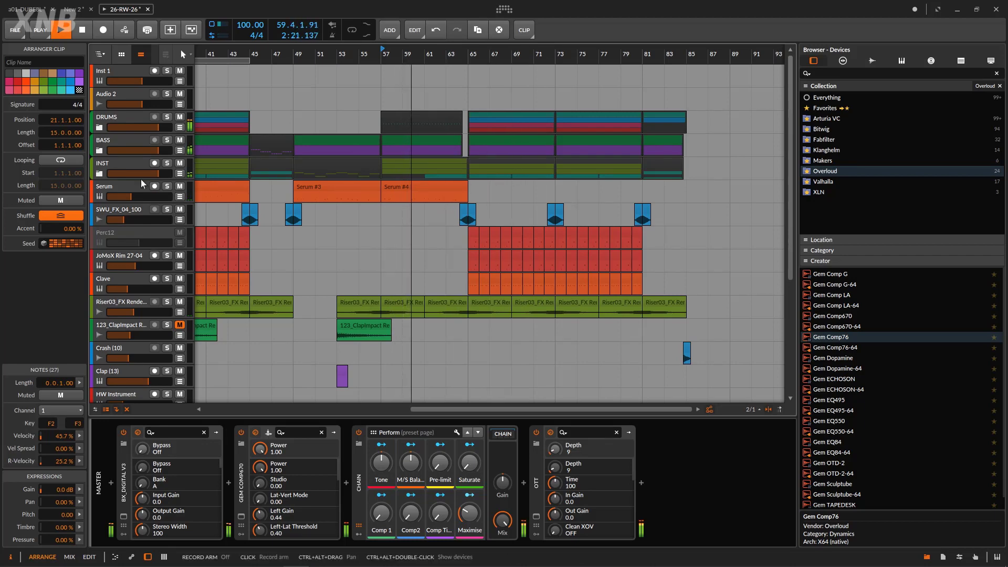
{"action": "left_click", "coordinate": [102, 175]}
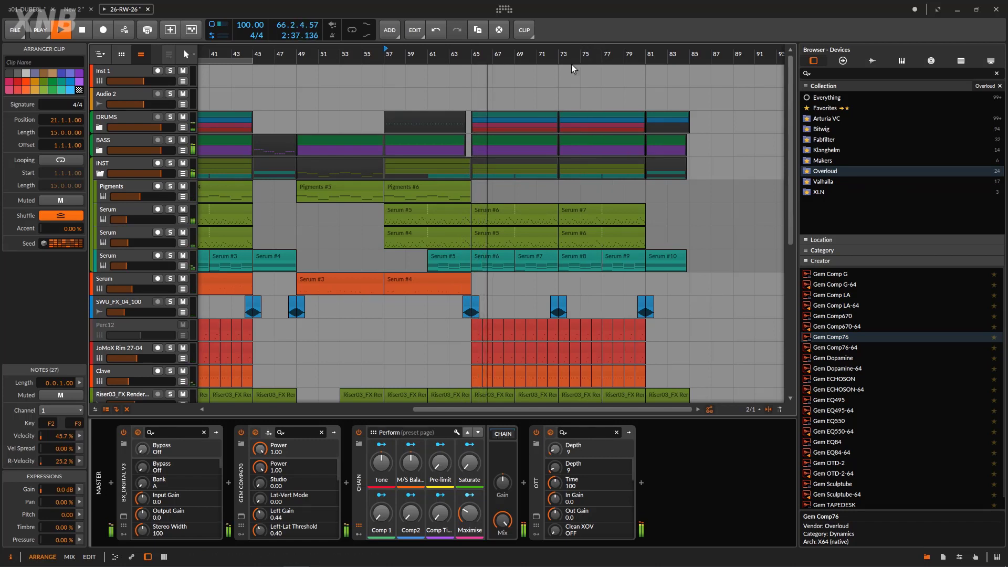
{"action": "left_click", "coordinate": [84, 30]}
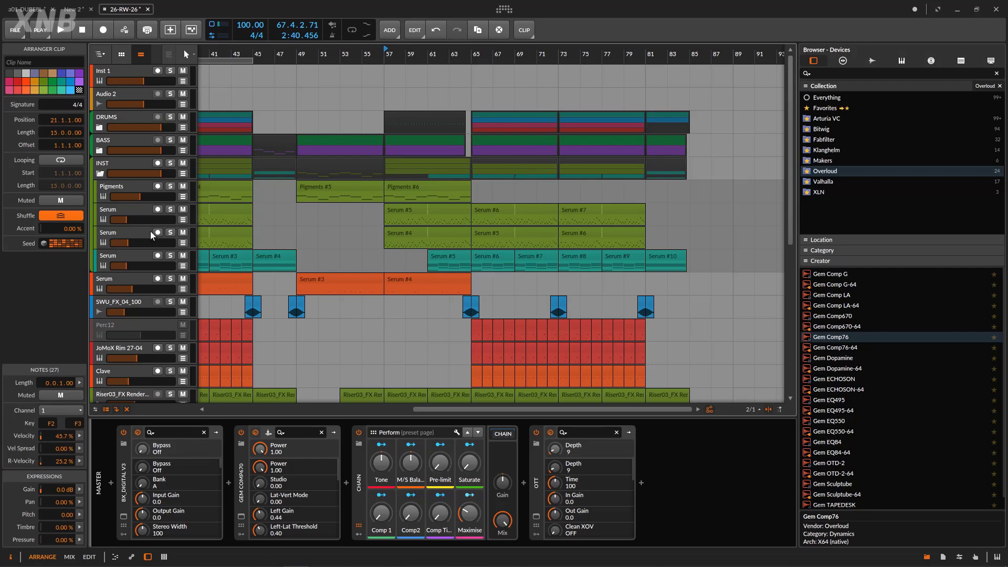
Step: Select the upper Serum track in the INST group, view the arrangement through bar 85, and collapse the group
{"action": "left_click", "coordinate": [137, 207]}
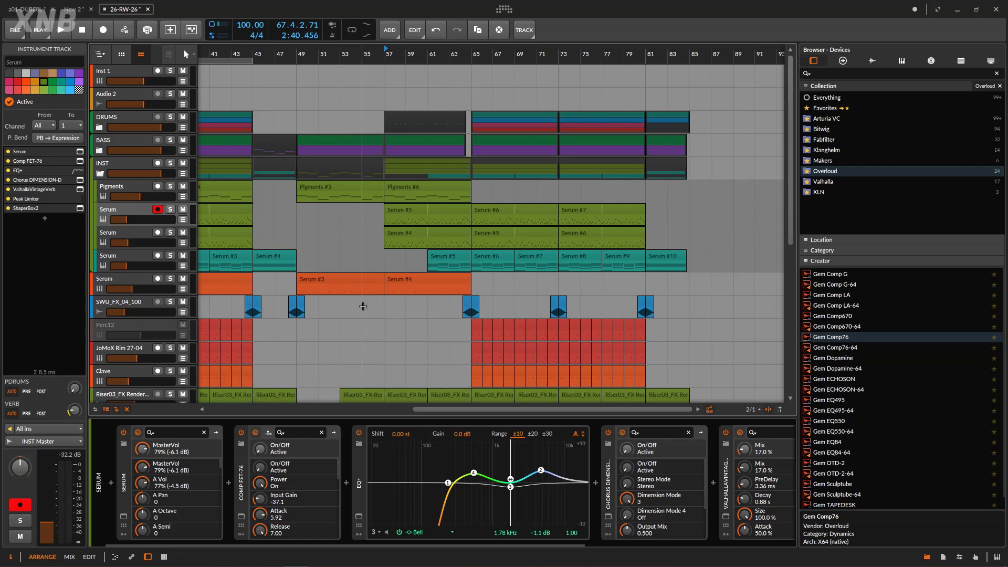
{"action": "left_click_drag", "start_coordinate": [440, 51], "coordinate": [528, 320]}
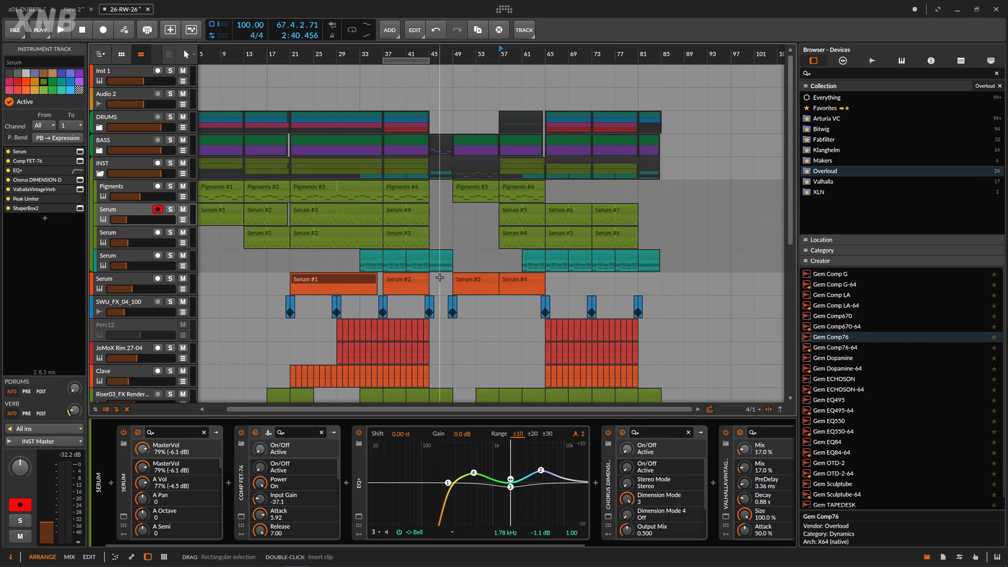
{"action": "left_click", "coordinate": [102, 172]}
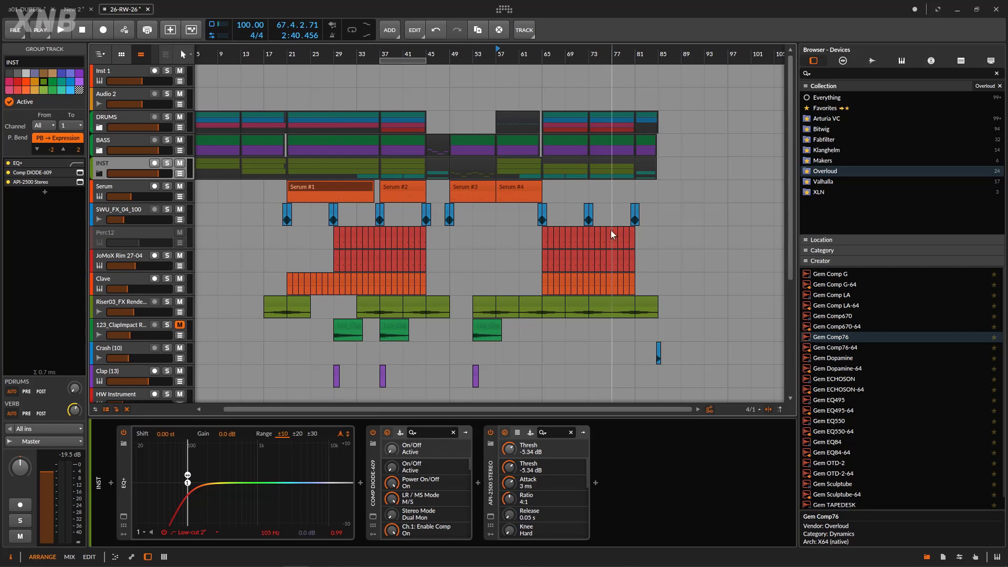
Step: Expand the INST and BASS groups and examine how their layers enter and drop out across the arrangement
{"action": "left_click", "coordinate": [97, 175]}
{"action": "left_click", "coordinate": [97, 176]}
{"action": "left_click", "coordinate": [99, 174]}
{"action": "left_click", "coordinate": [99, 150]}
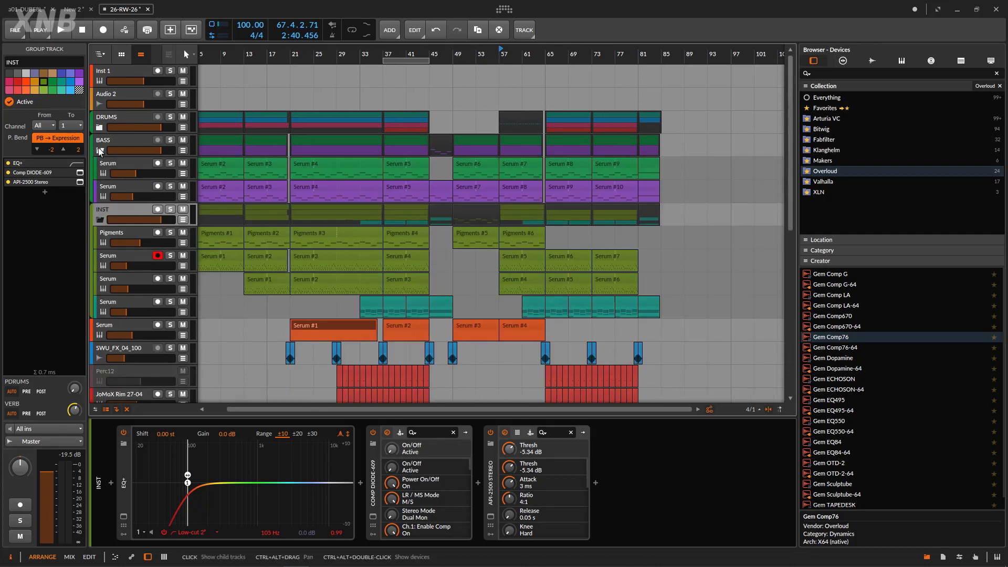
{"action": "scroll", "coordinate": [575, 270], "scroll_direction": "down", "scroll_amount": 3}
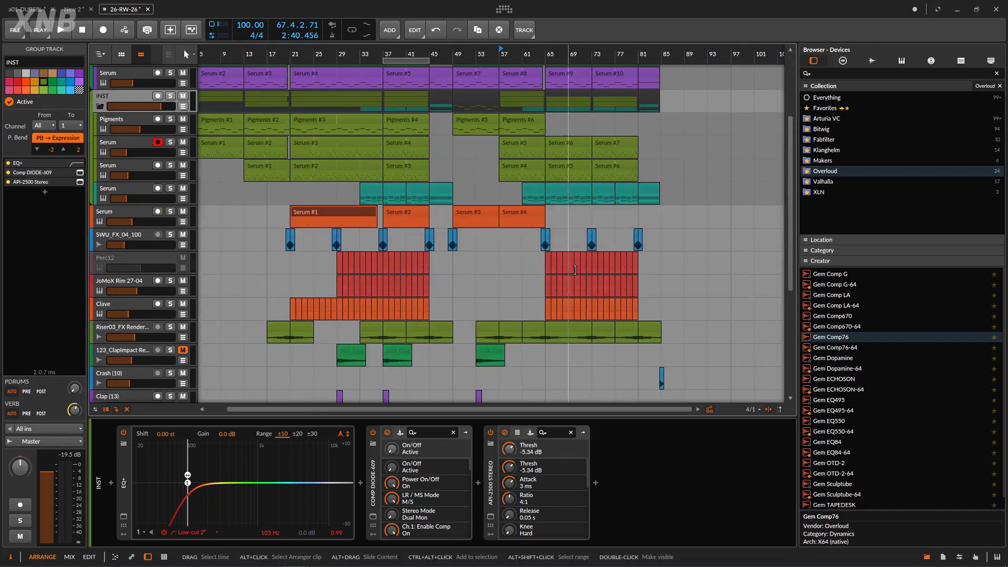
{"action": "scroll", "coordinate": [574, 268], "scroll_direction": "up", "scroll_amount": 1}
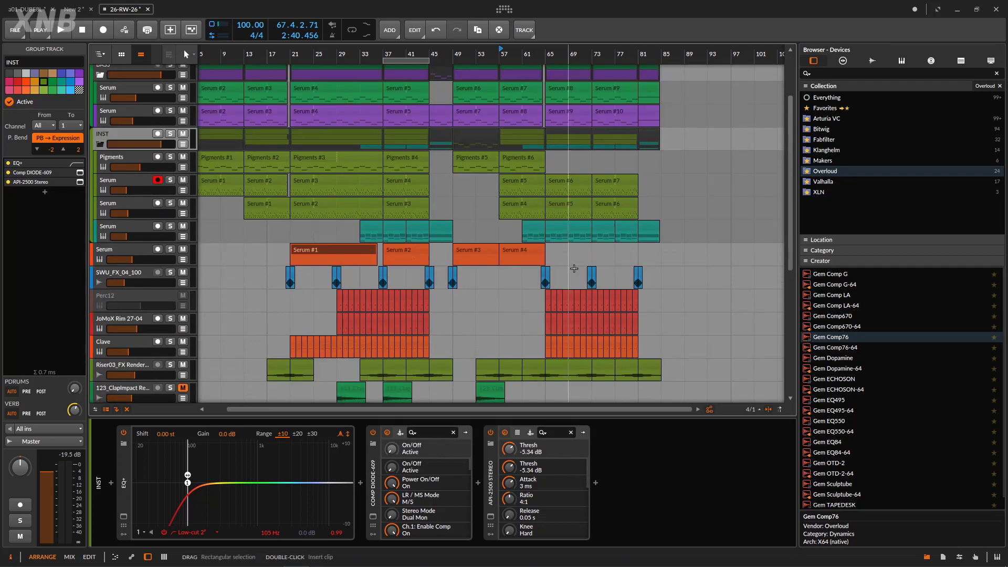